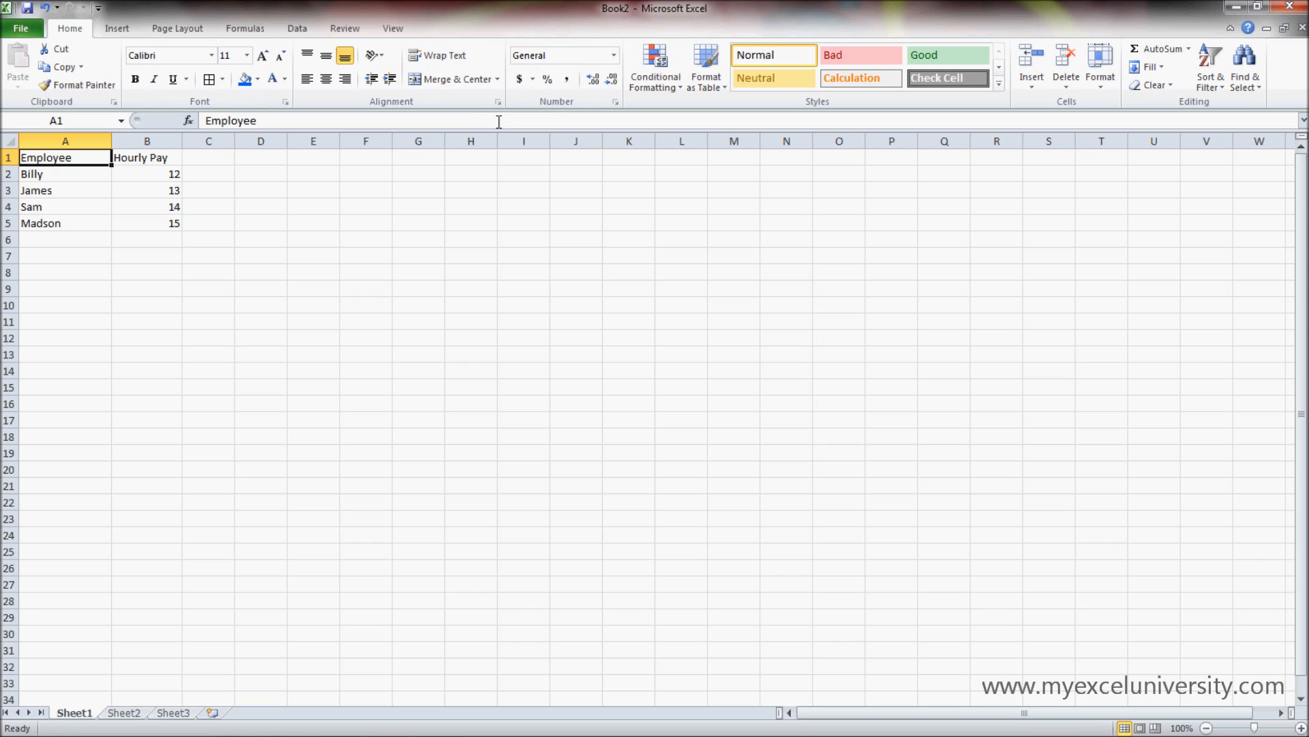
# - Examine the hourly pay figures in cells B2 to B5
pyautogui.click(167, 253)
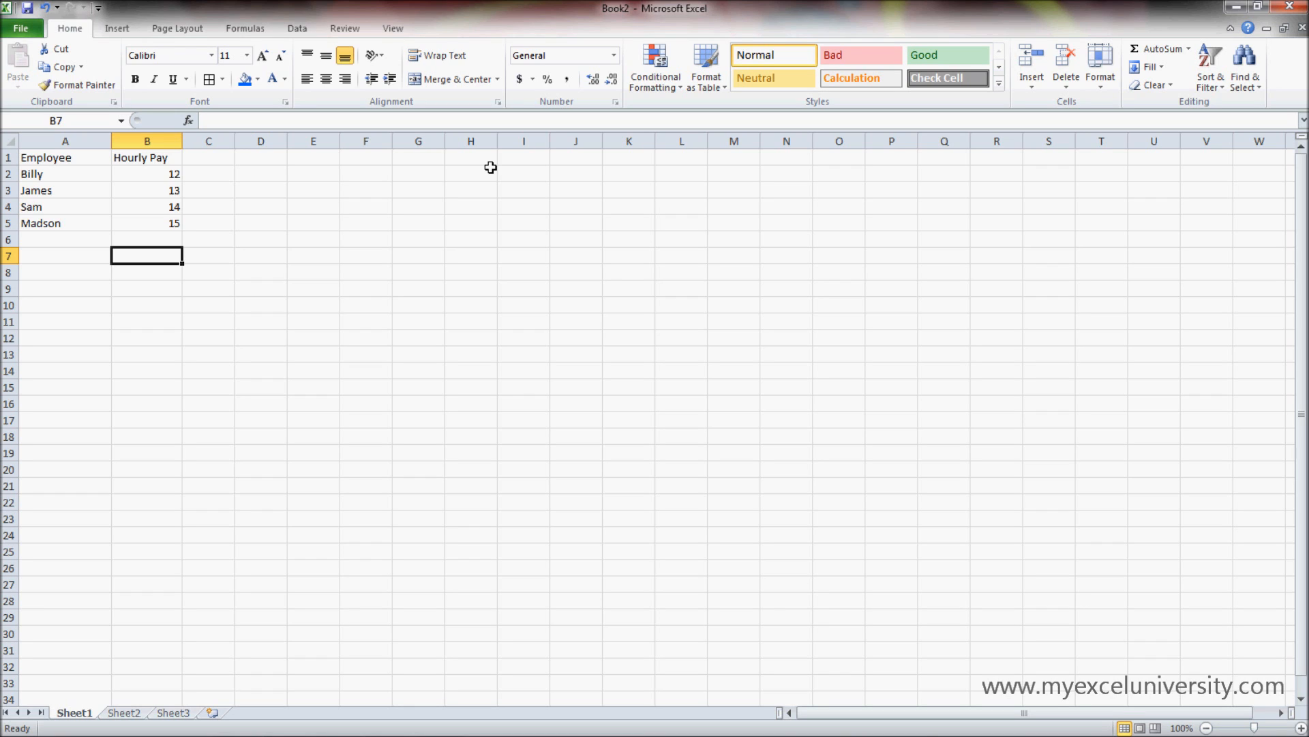
pyautogui.moveTo(168, 159); pyautogui.dragTo(171, 222)
pyautogui.click(169, 176)
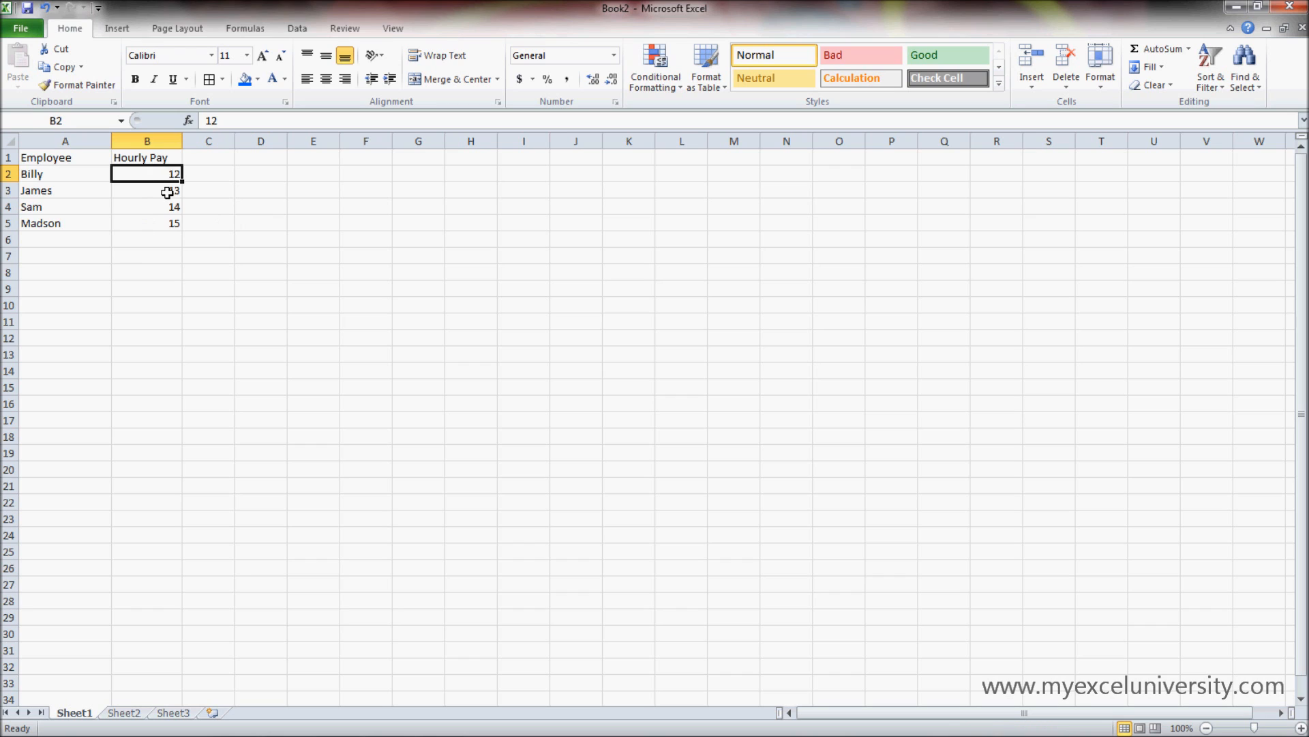
pyautogui.click(167, 190)
pyautogui.click(169, 208)
pyautogui.click(166, 225)
pyautogui.moveTo(176, 173); pyautogui.dragTo(174, 227)
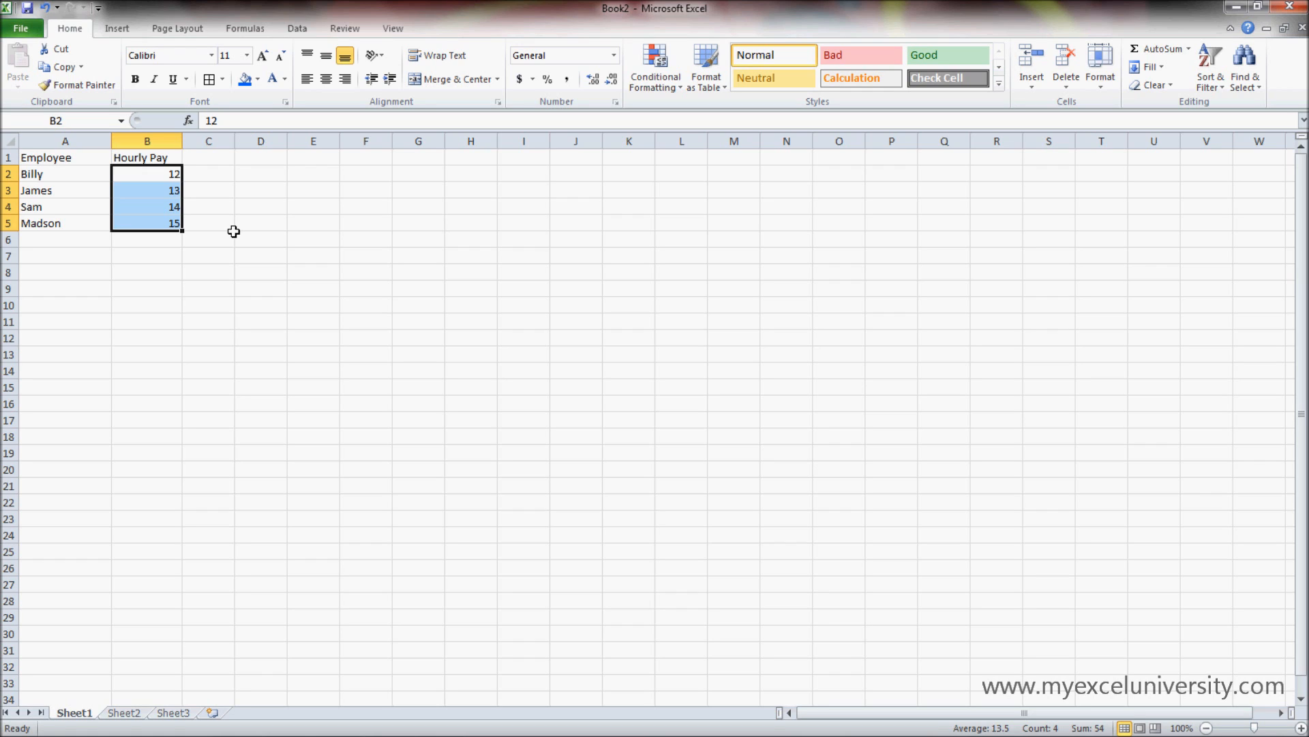
pyautogui.click(173, 177)
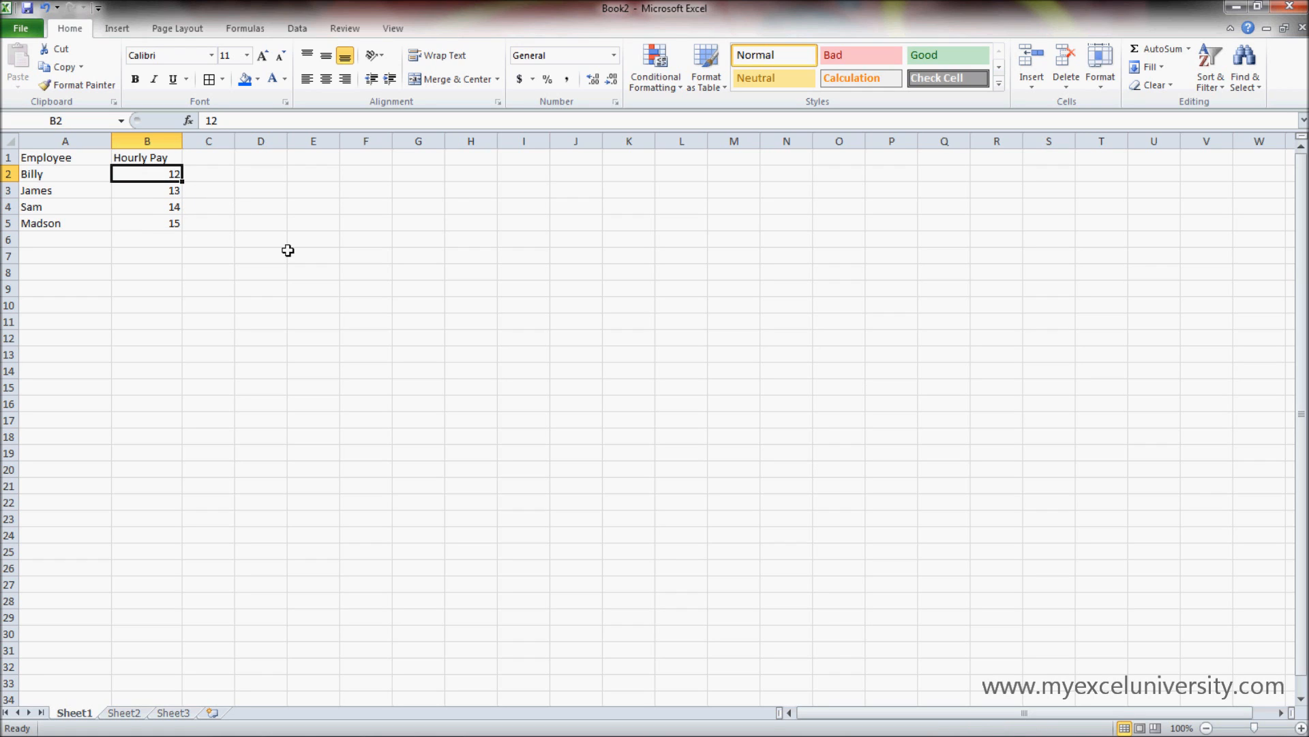
pyautogui.click(207, 234)
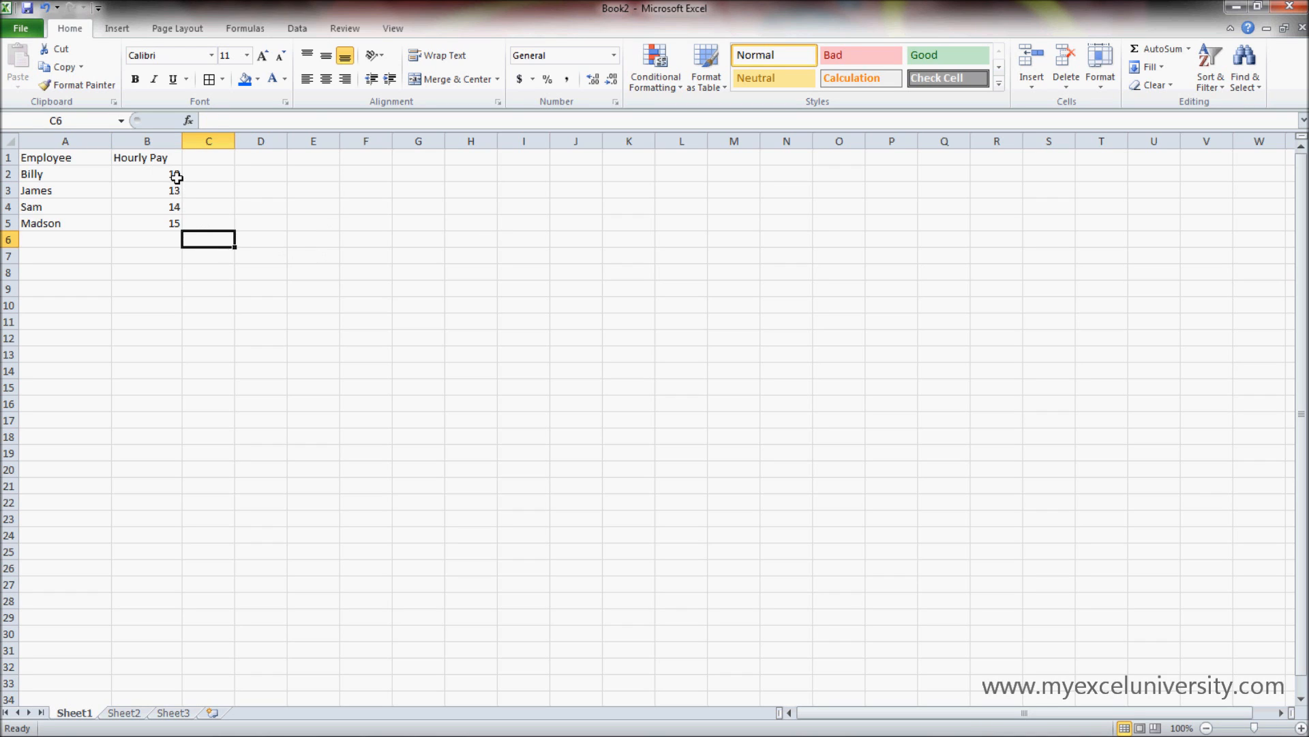
# - Apply the Accounting Number Format with dollar signs to the hourly pay values in B2:B5
pyautogui.moveTo(176, 174); pyautogui.dragTo(176, 222)
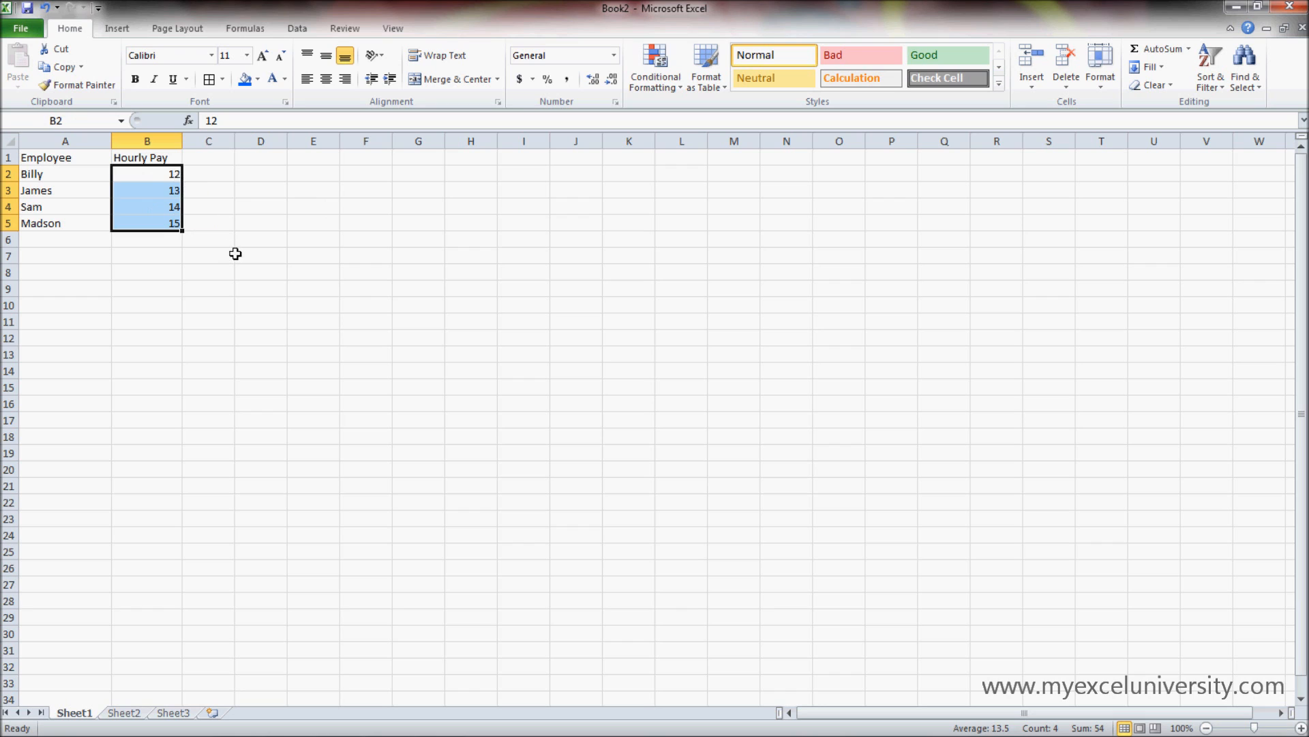
pyautogui.click(521, 80)
pyautogui.click(263, 294)
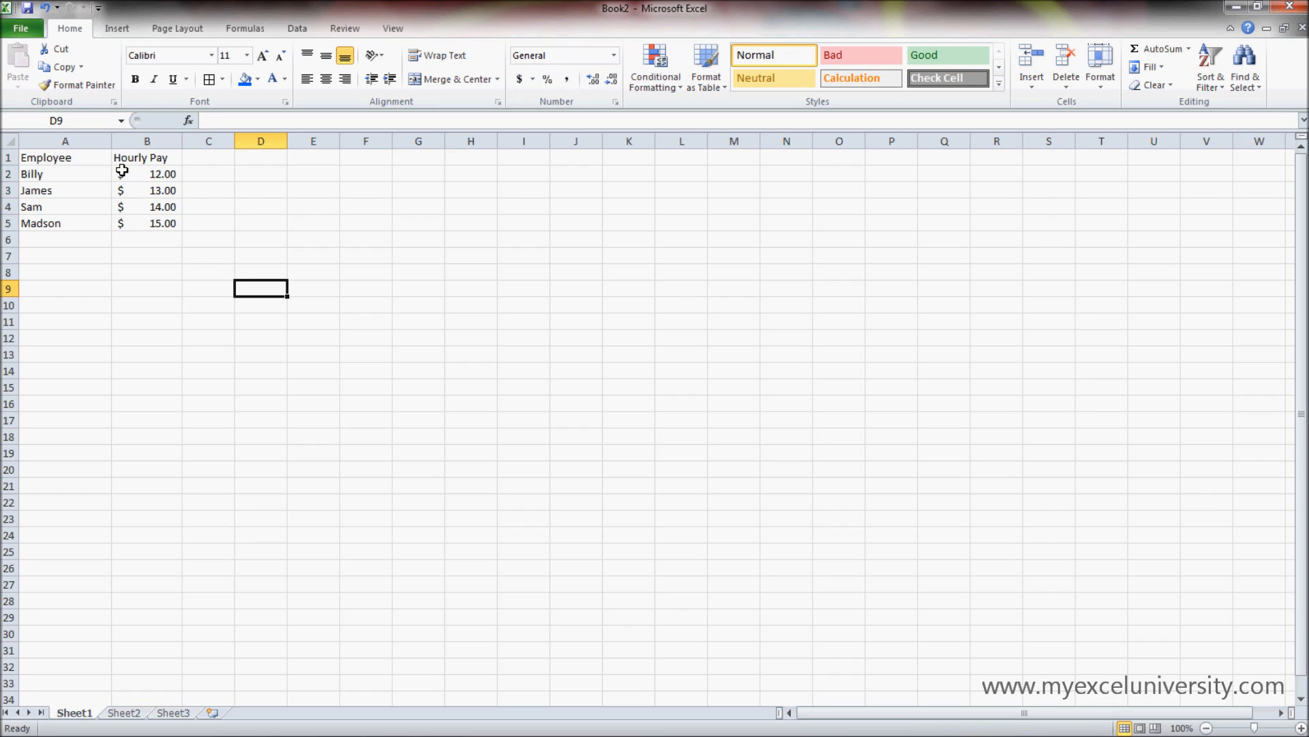
# - Change the first employee's hourly pay in B2 to 12.32
pyautogui.moveTo(159, 175)
pyautogui.mouseDown()
pyautogui.moveTo(193, 191)
pyautogui.moveTo(182, 176)
pyautogui.mouseUp()
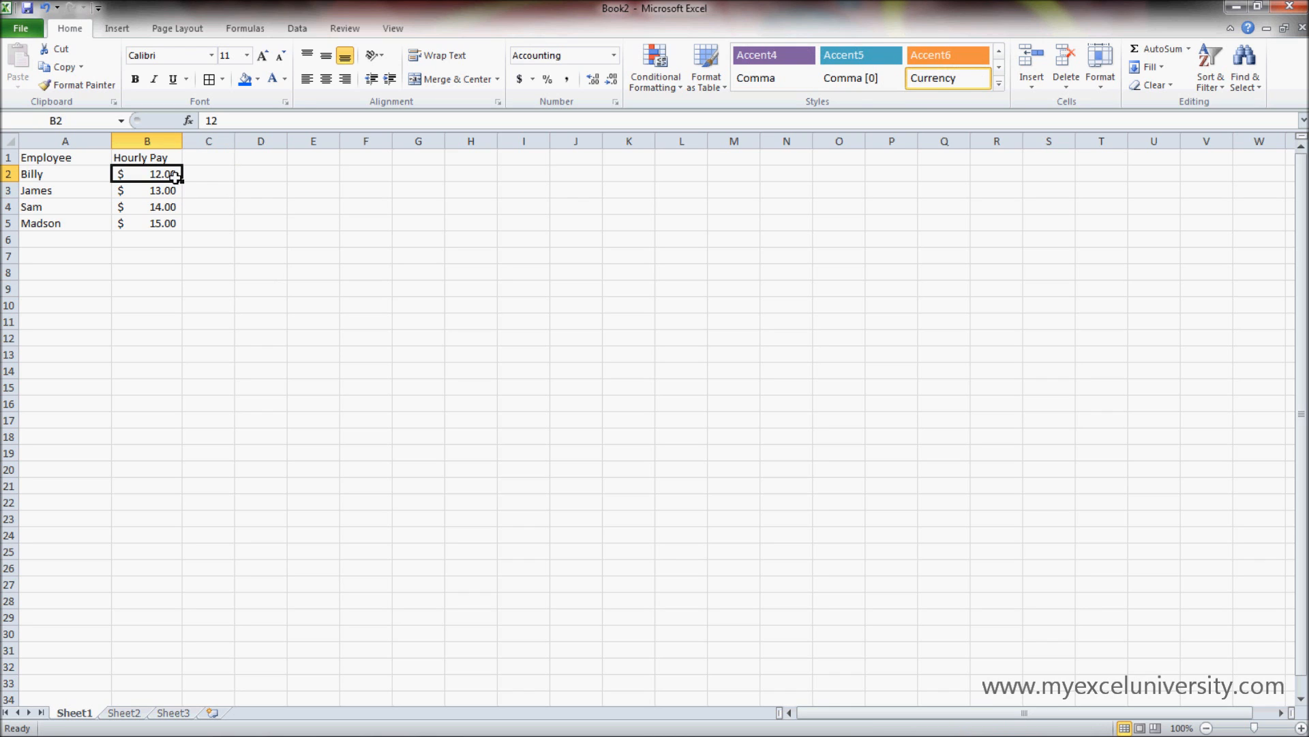
pyautogui.write('12')
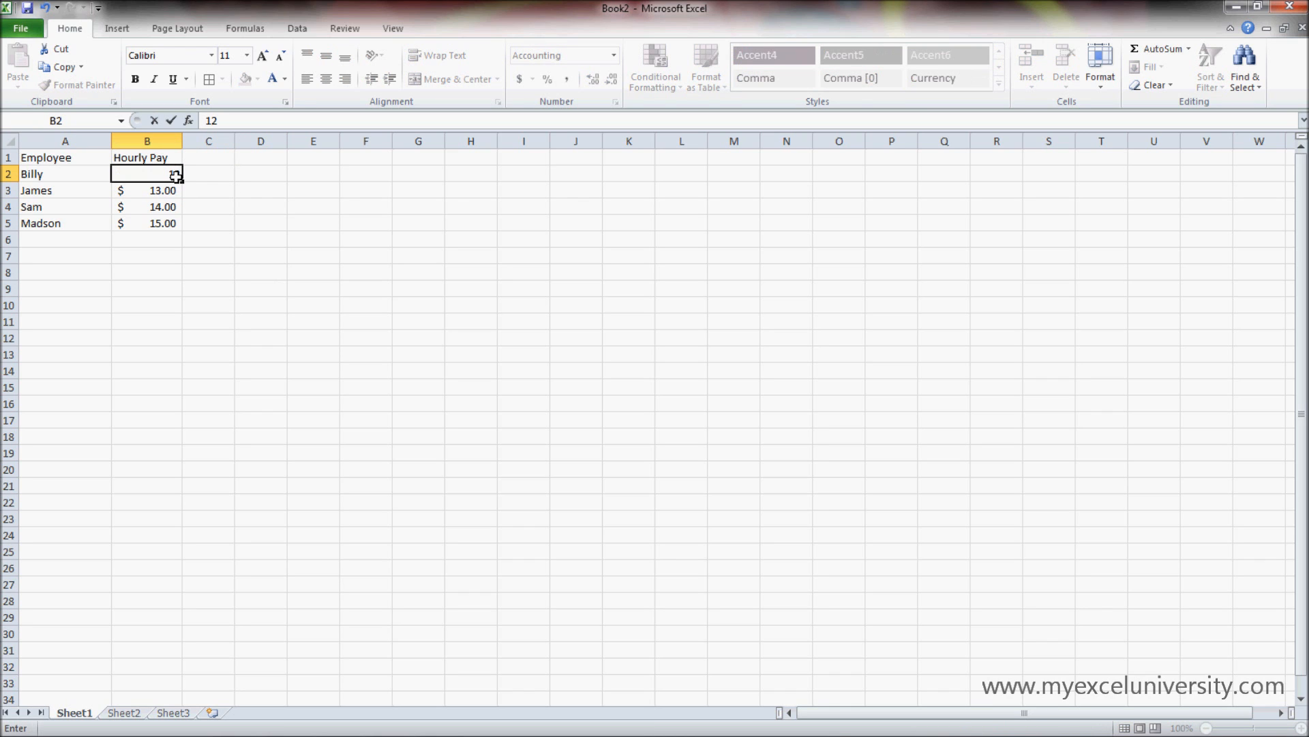
pyautogui.write('.32')
pyautogui.press('Return')
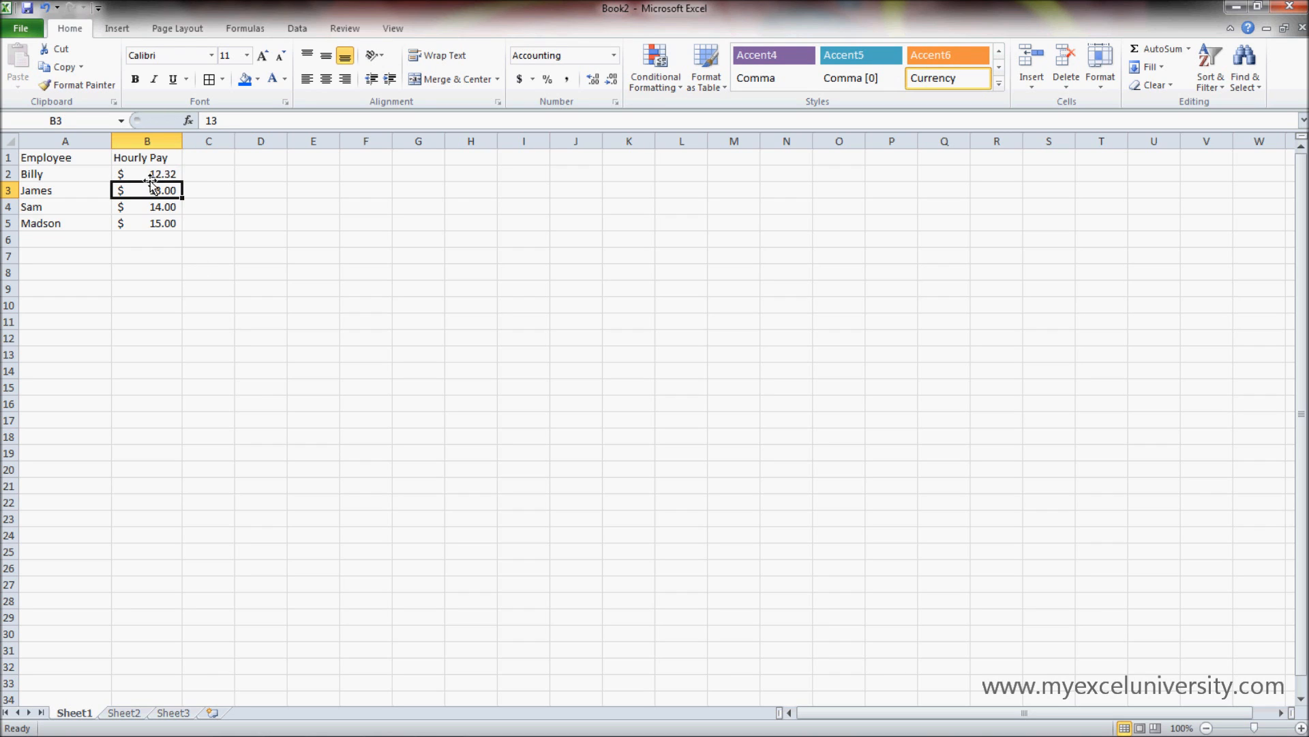
pyautogui.click(148, 176)
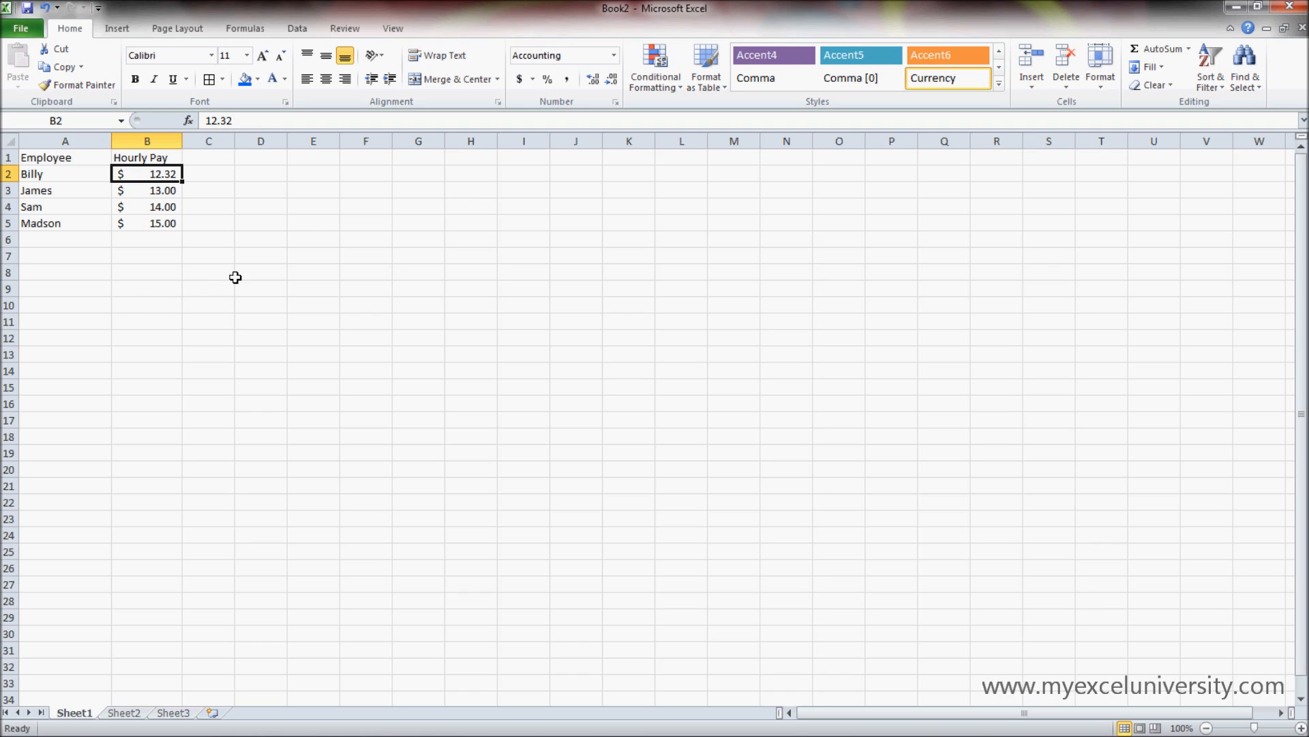
pyautogui.click(161, 269)
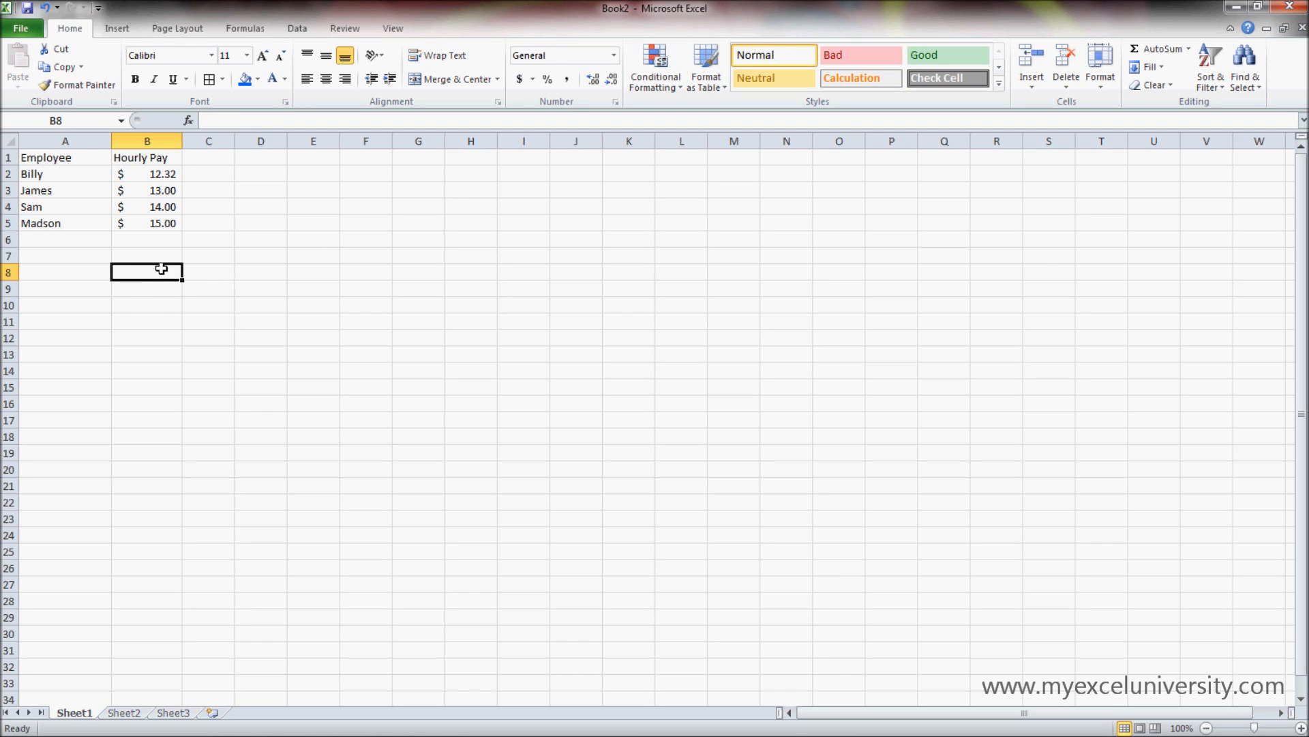
# - Set the first employee's hourly pay in B2 back to 12
pyautogui.click(172, 174)
pyautogui.write('12')
pyautogui.press('Return')
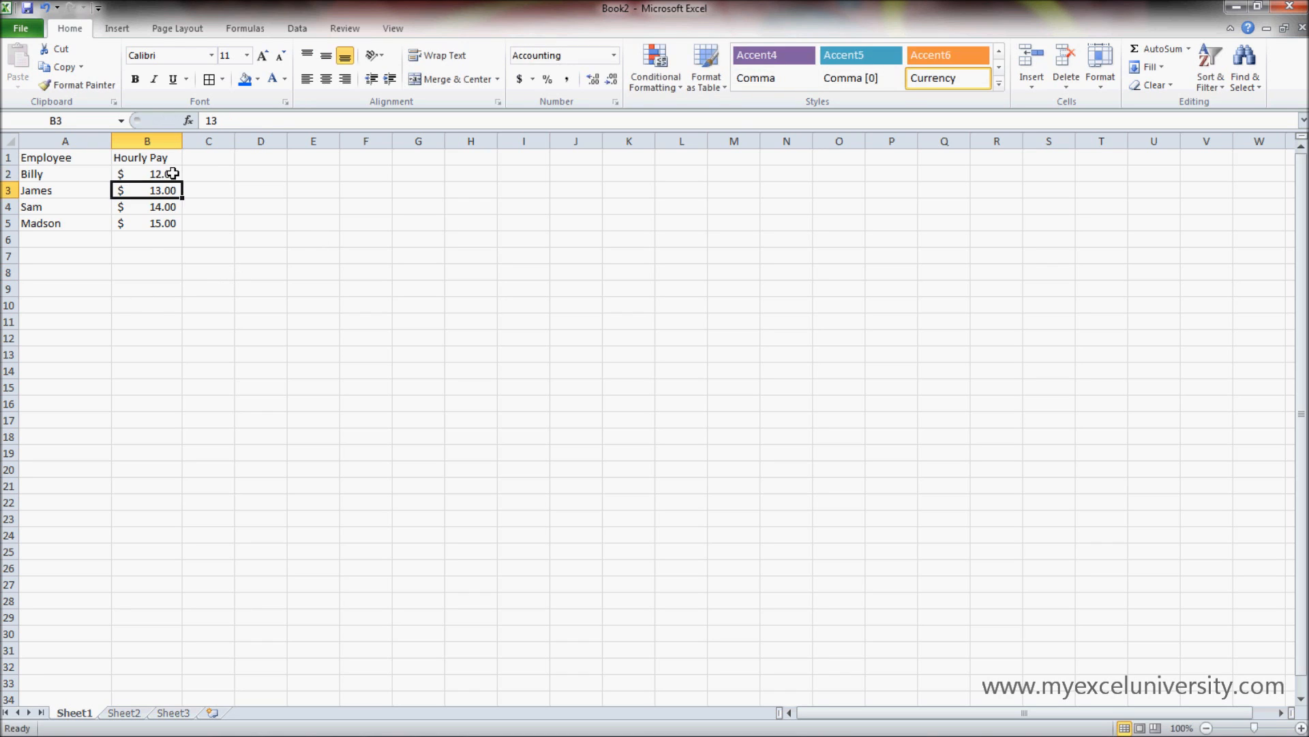
pyautogui.click(198, 290)
pyautogui.moveTo(164, 174); pyautogui.dragTo(170, 222)
# - Replace the column heading in B1 with "Pay Percentage"
pyautogui.click(161, 157)
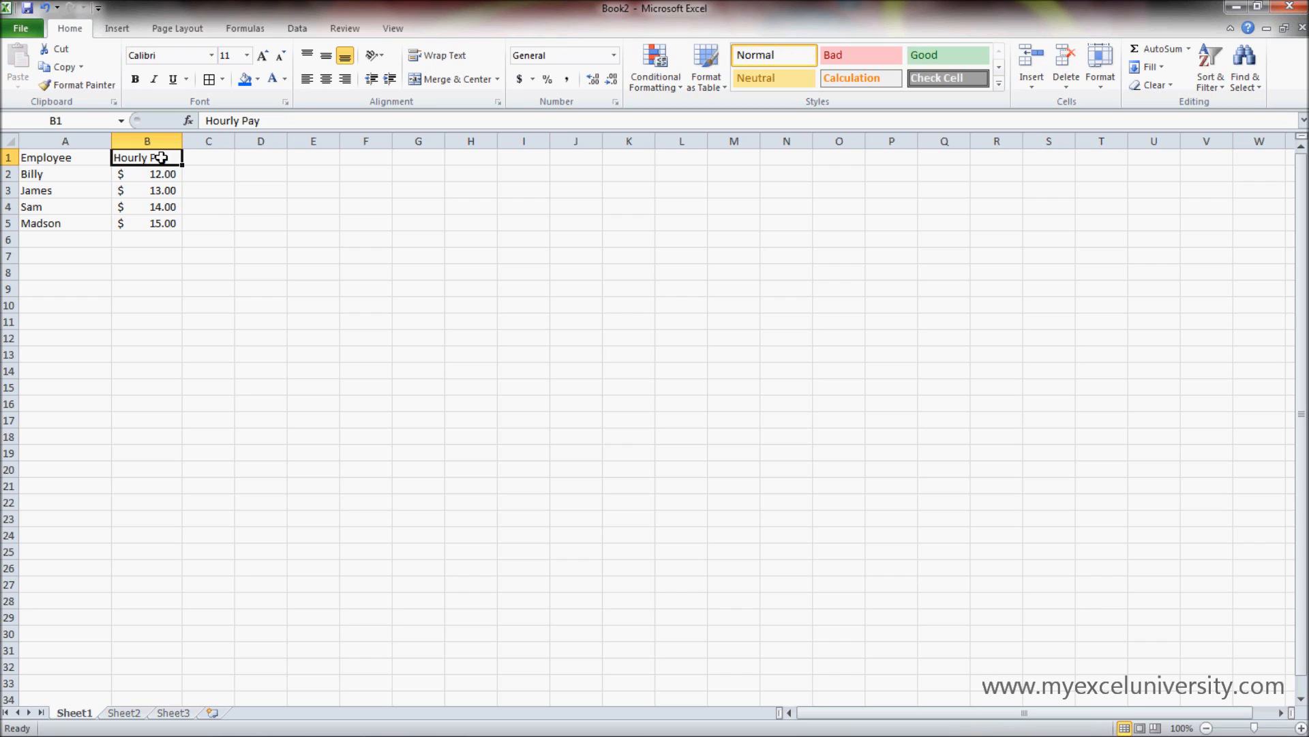
pyautogui.write('Percentage')
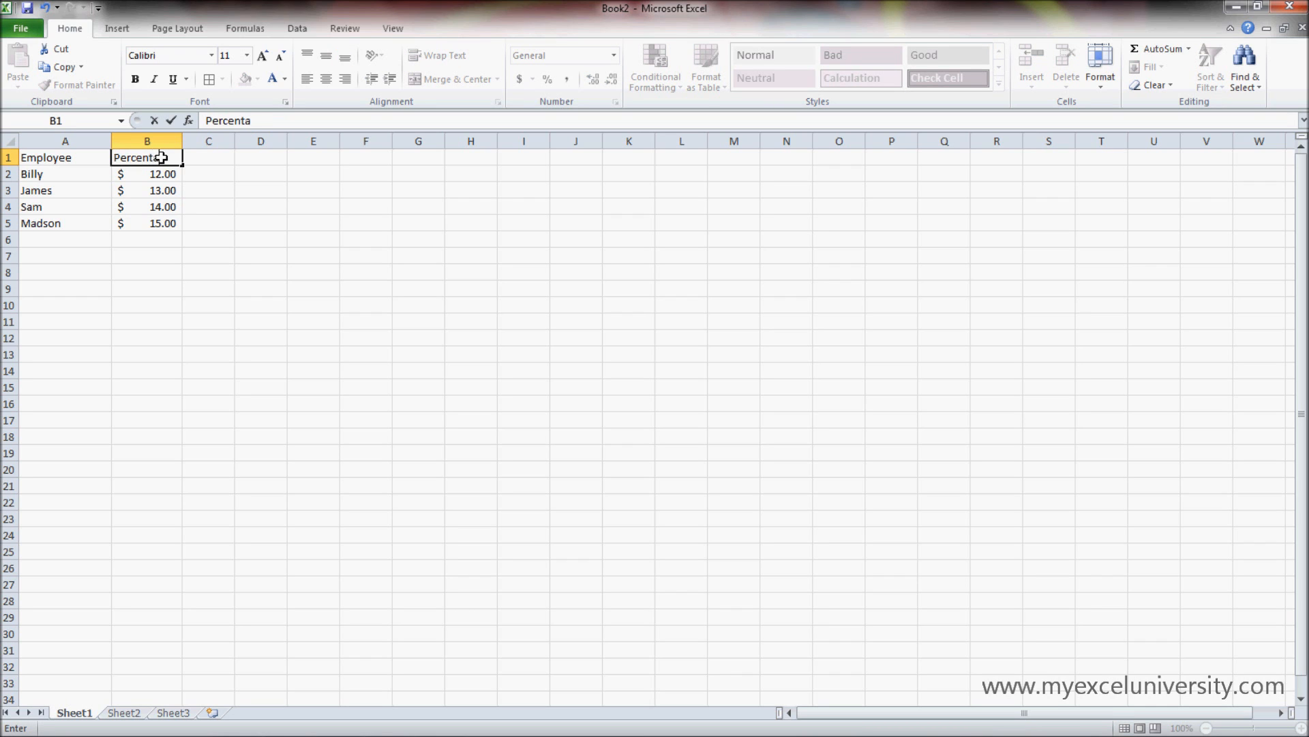
pyautogui.press('BackSpace')
pyautogui.press('BackSpace')
pyautogui.press('BackSpace')
pyautogui.press('BackSpace')
pyautogui.press('BackSpace')
pyautogui.press('BackSpace')
pyautogui.press('BackSpace')
pyautogui.press('BackSpace')
pyautogui.press('BackSpace')
pyautogui.write('Pay Percentage')
pyautogui.press('Return')
# - Apply the Percent style to the pay values in B2:B5
pyautogui.moveTo(170, 175); pyautogui.dragTo(172, 223)
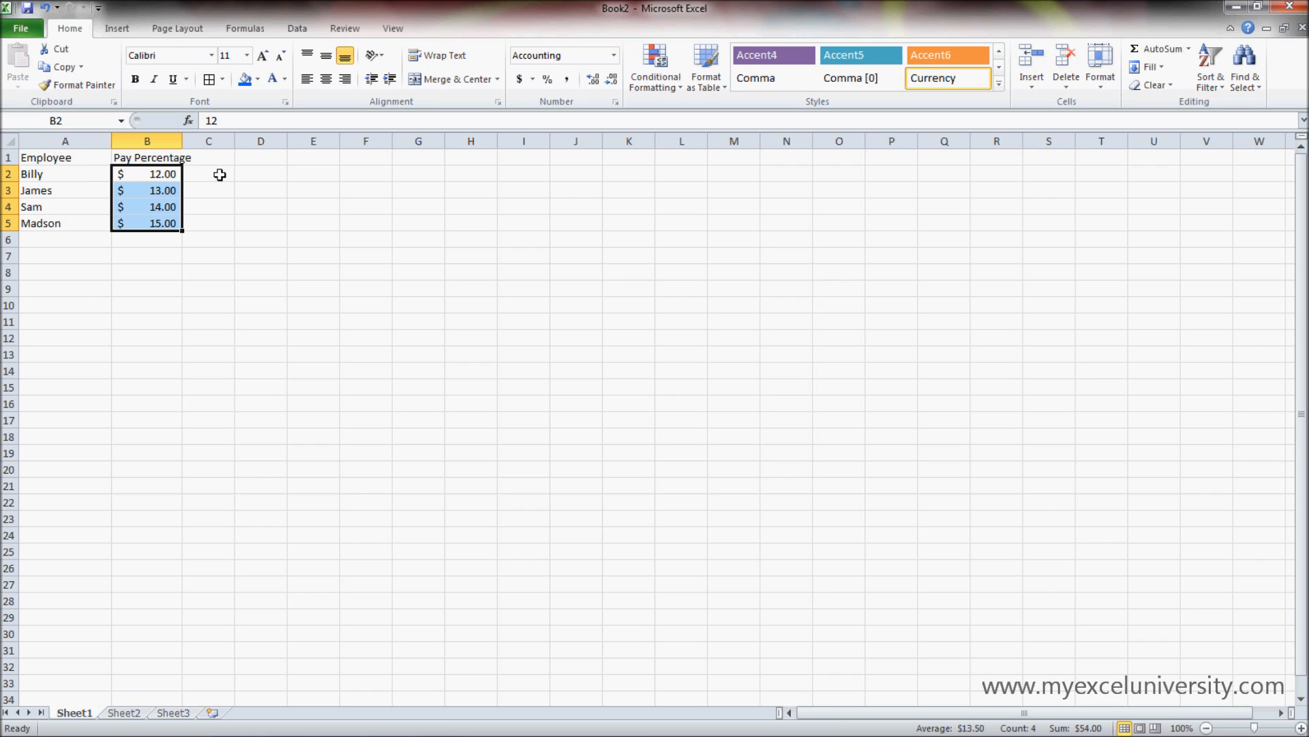
pyautogui.click(547, 79)
pyautogui.click(238, 257)
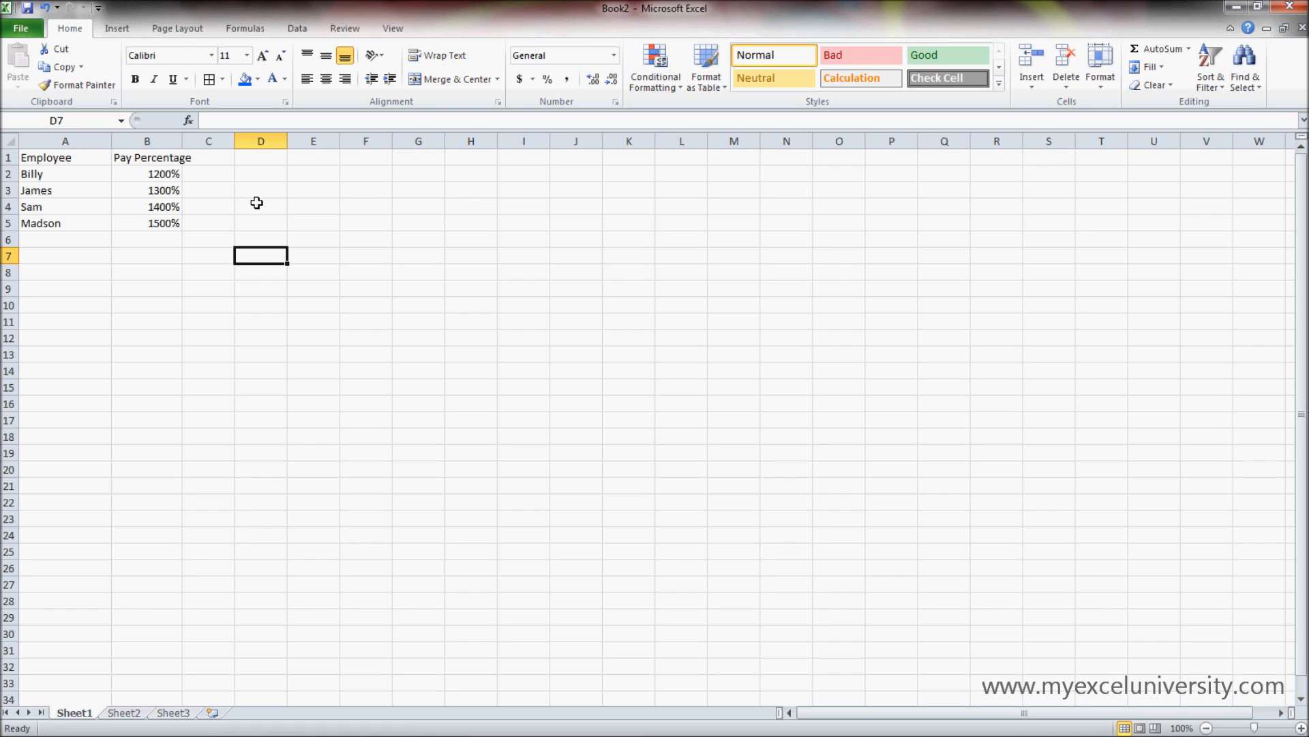
# - Enter .12 as the first employee's pay percentage in B2
pyautogui.click(161, 173)
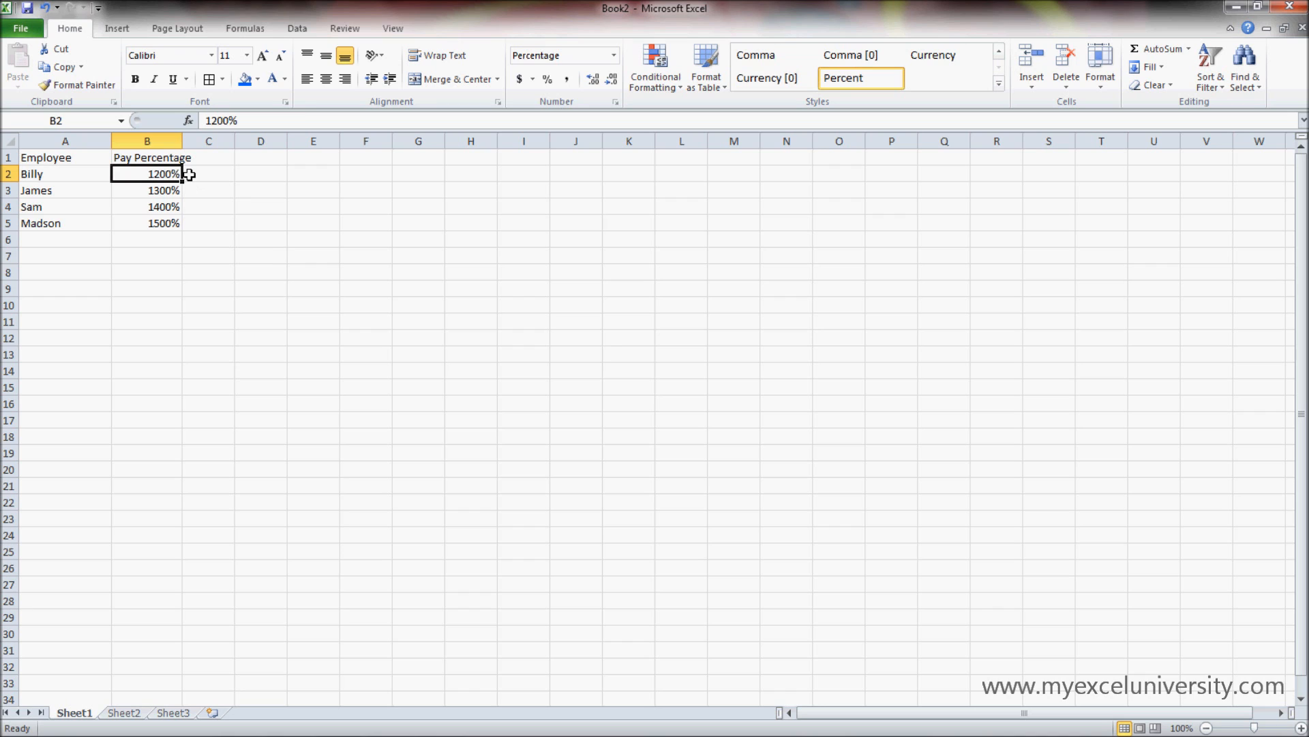
pyautogui.write('.12')
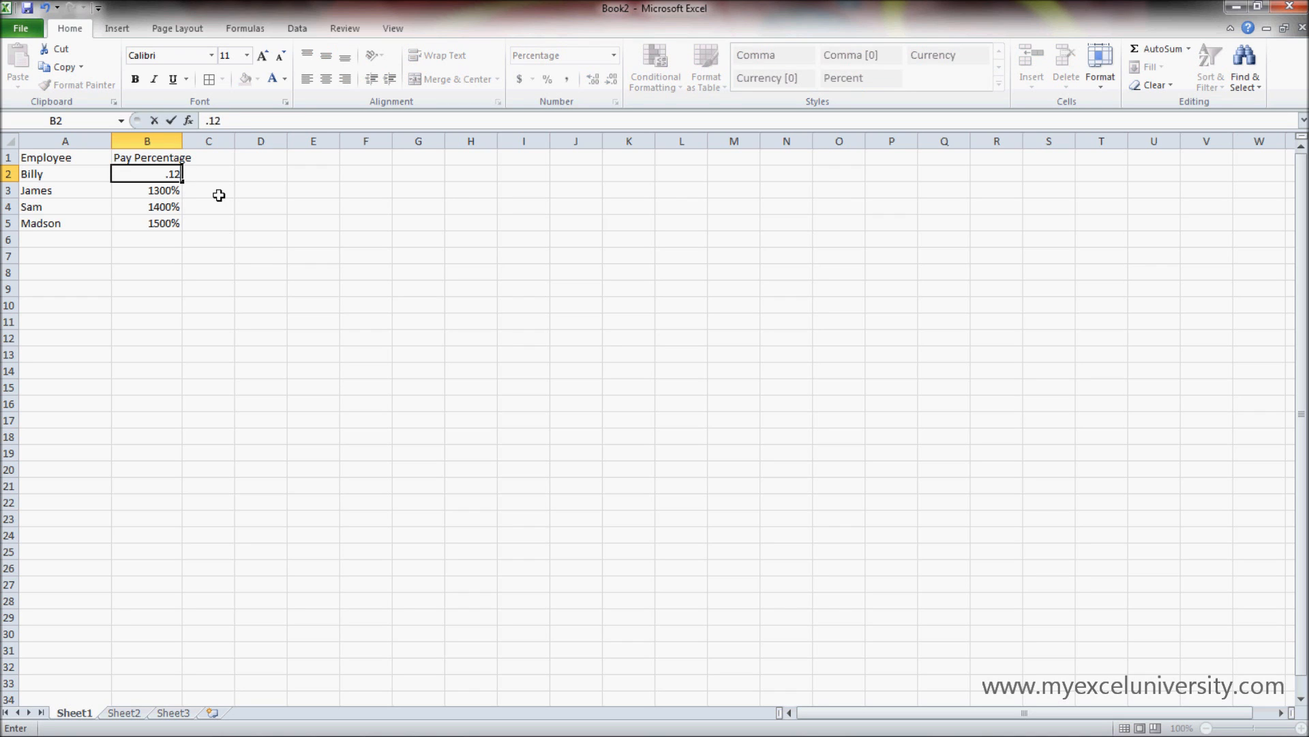
pyautogui.press('Return')
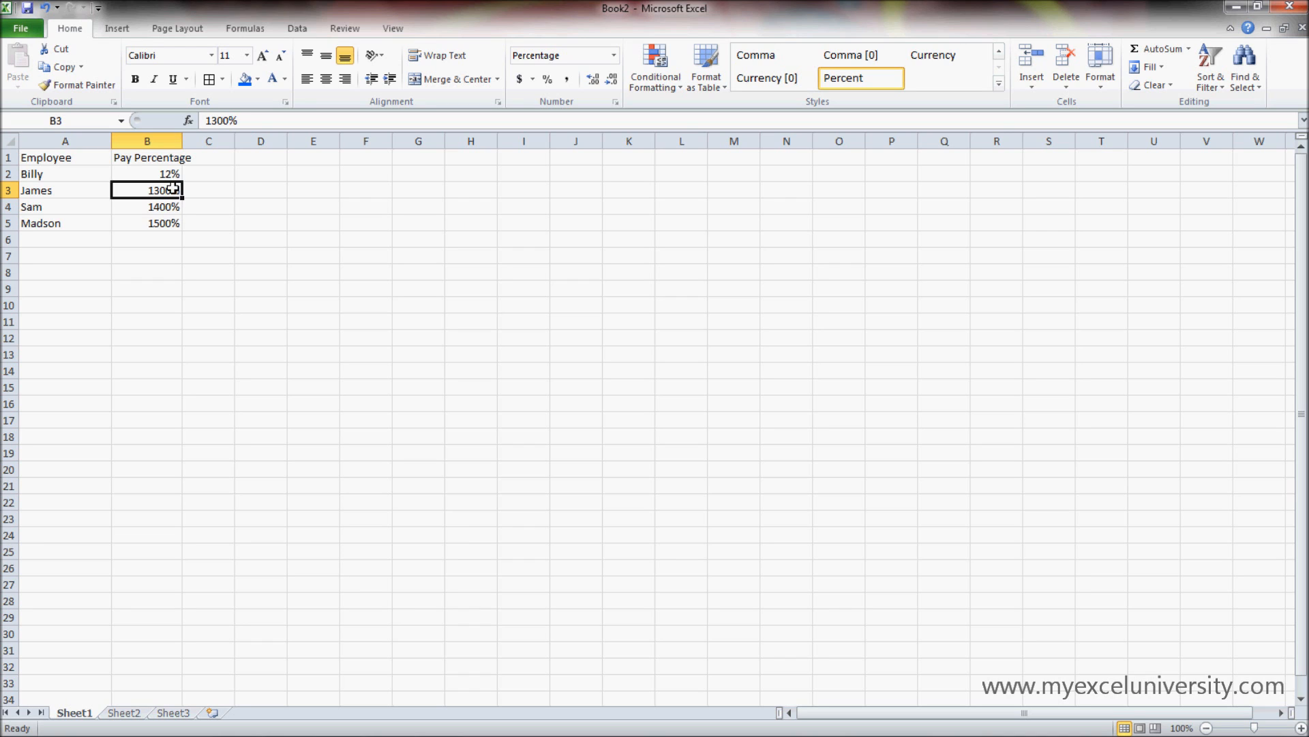
# - Set the remaining pay percentages to 13% in B3, 14% in B4 and 15% in B5
pyautogui.write('12')
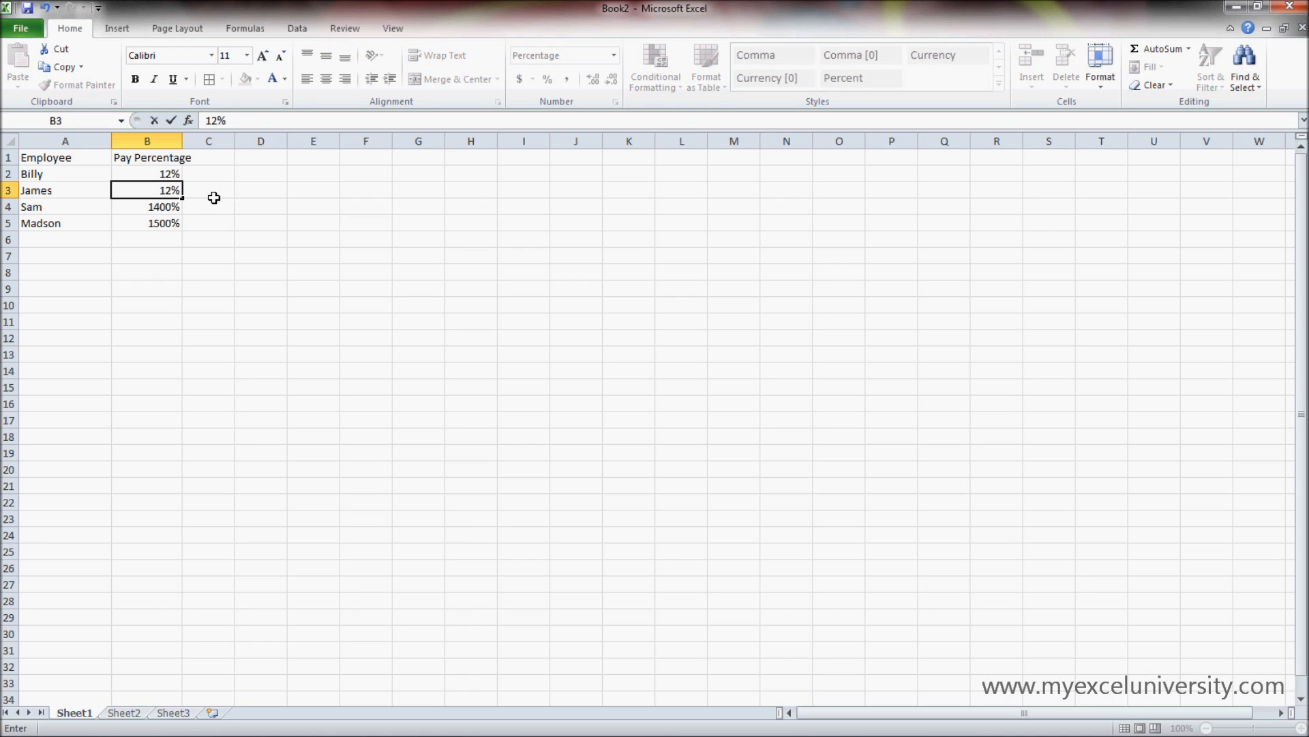
pyautogui.press('Return')
pyautogui.click(155, 177)
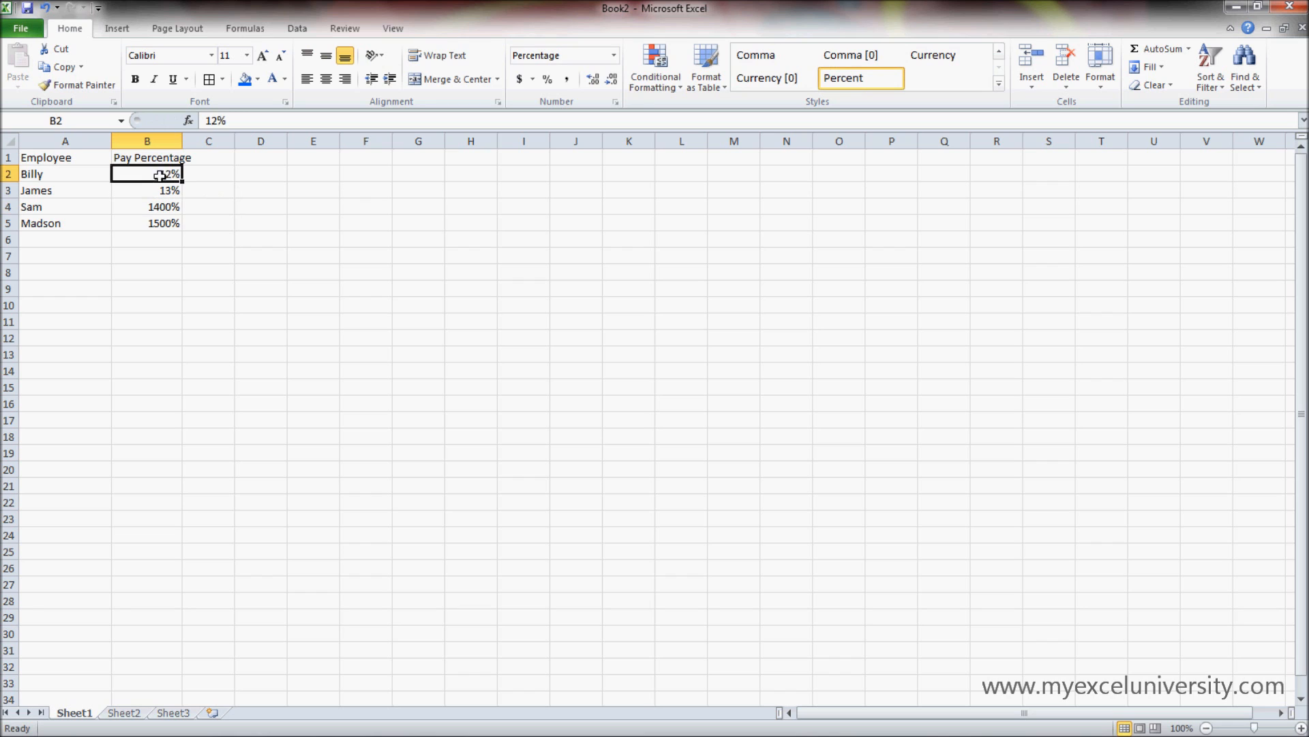
pyautogui.click(170, 207)
pyautogui.write('14')
pyautogui.press('Return')
pyautogui.write('15')
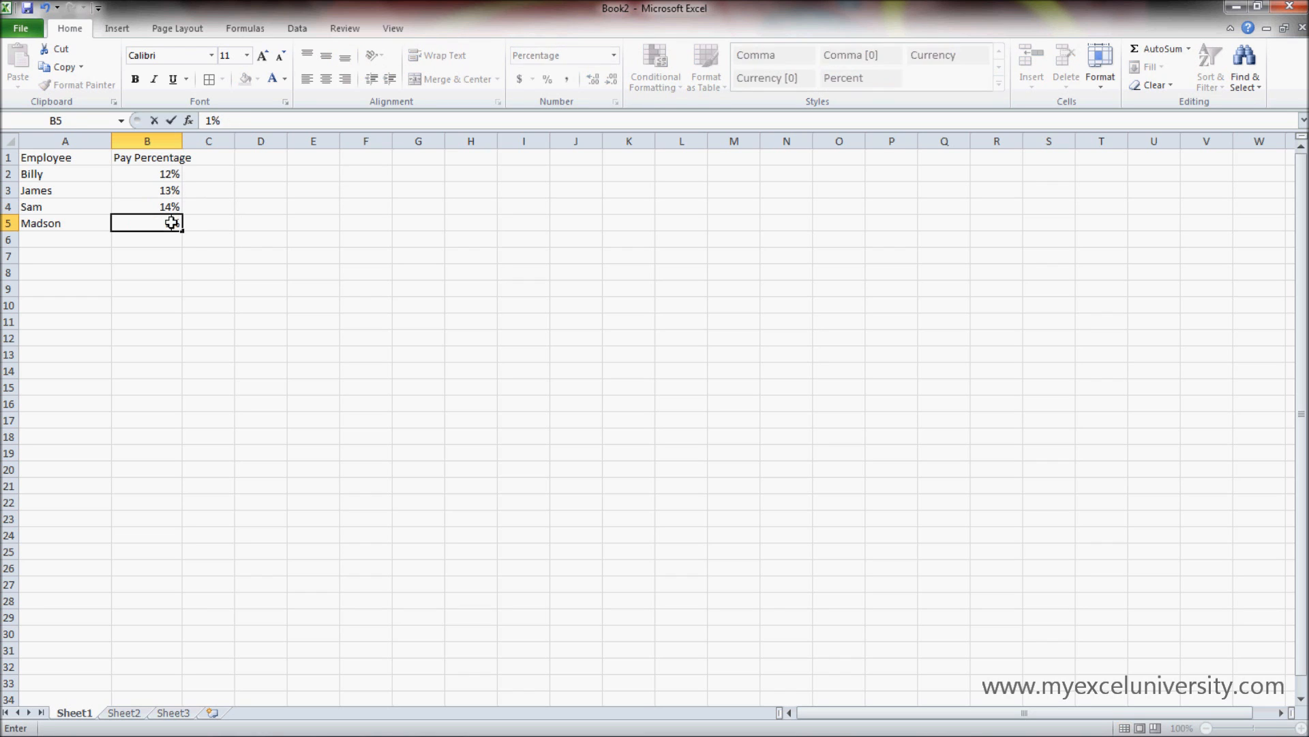
pyautogui.press('Return')
pyautogui.click(334, 310)
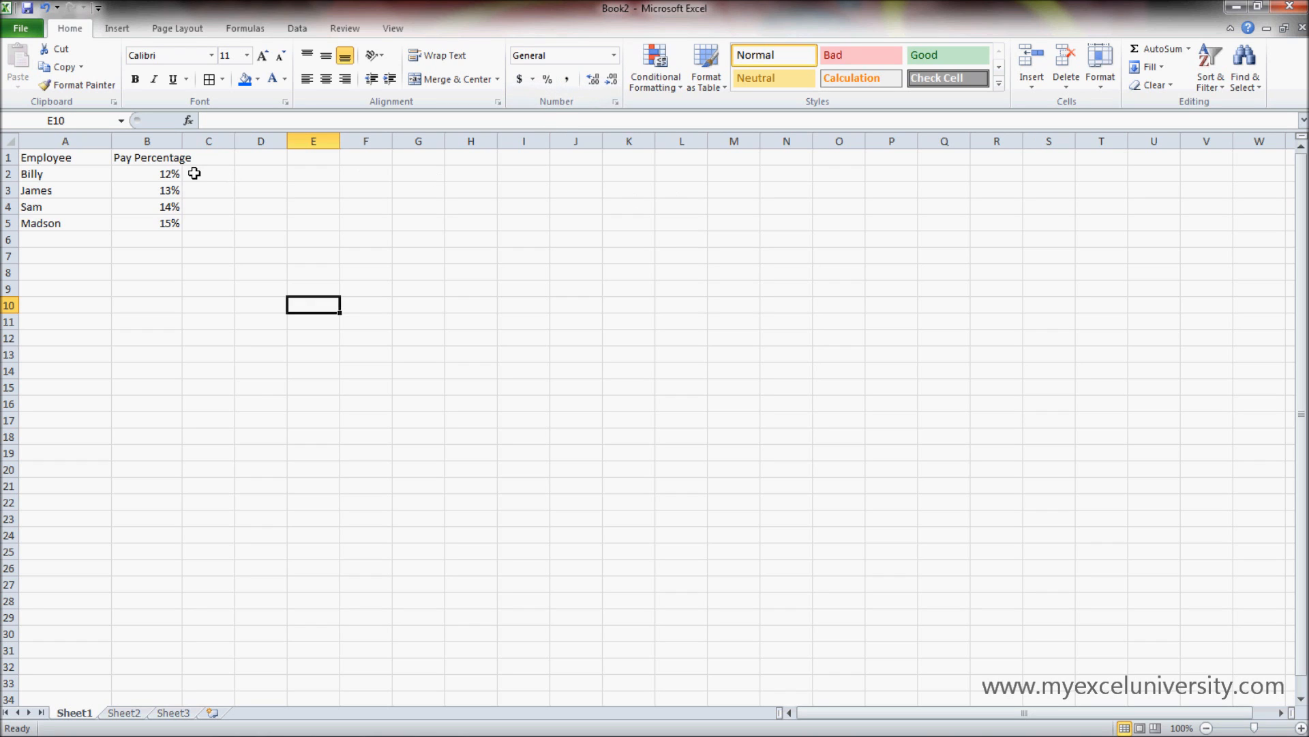
# - Enter 120000% in B2 and change the column heading in B1 to "Salary / Year"
pyautogui.click(170, 174)
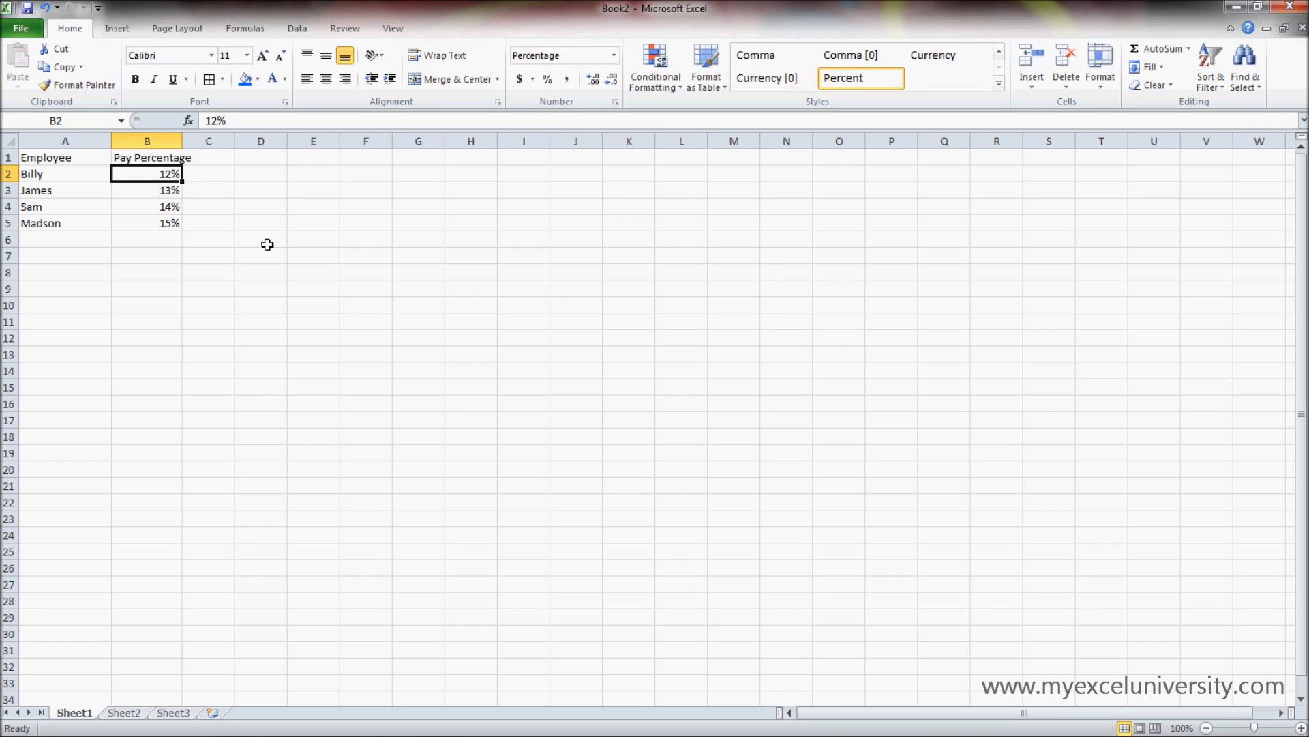
pyautogui.write('120000')
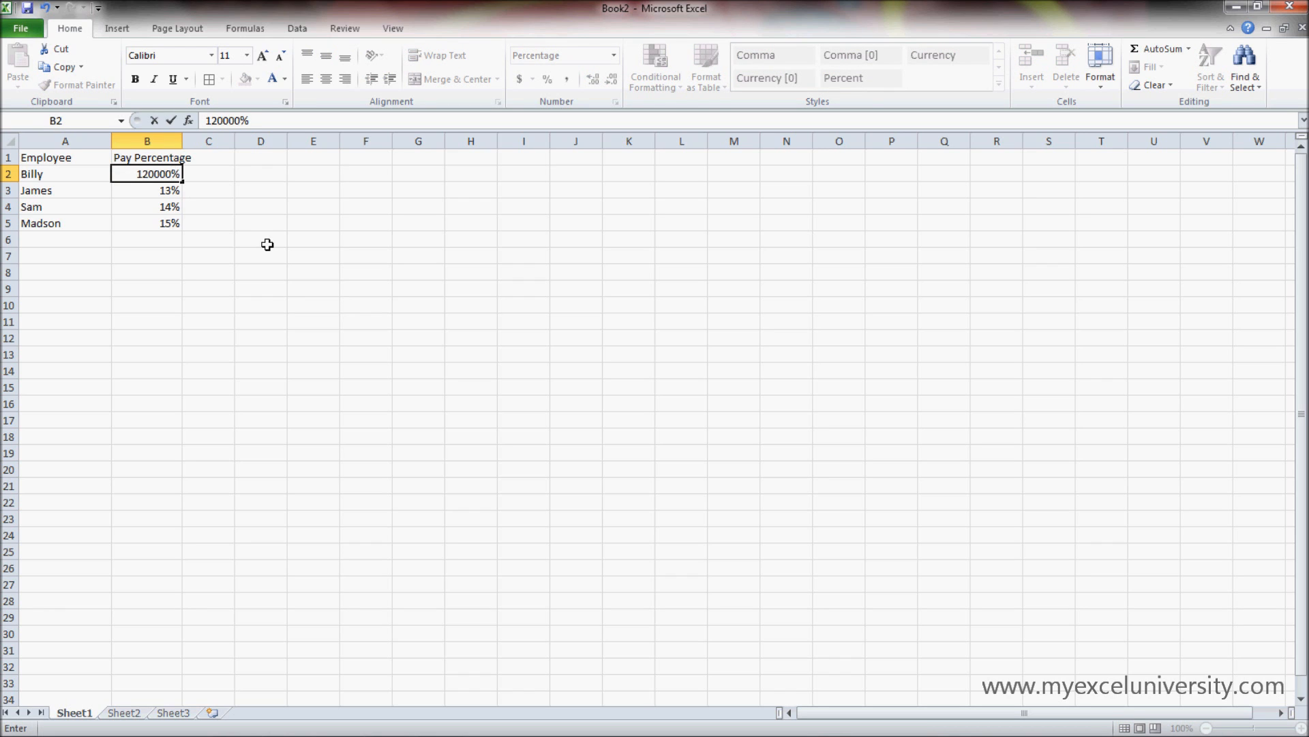
pyautogui.click(171, 156)
pyautogui.write('Salar')
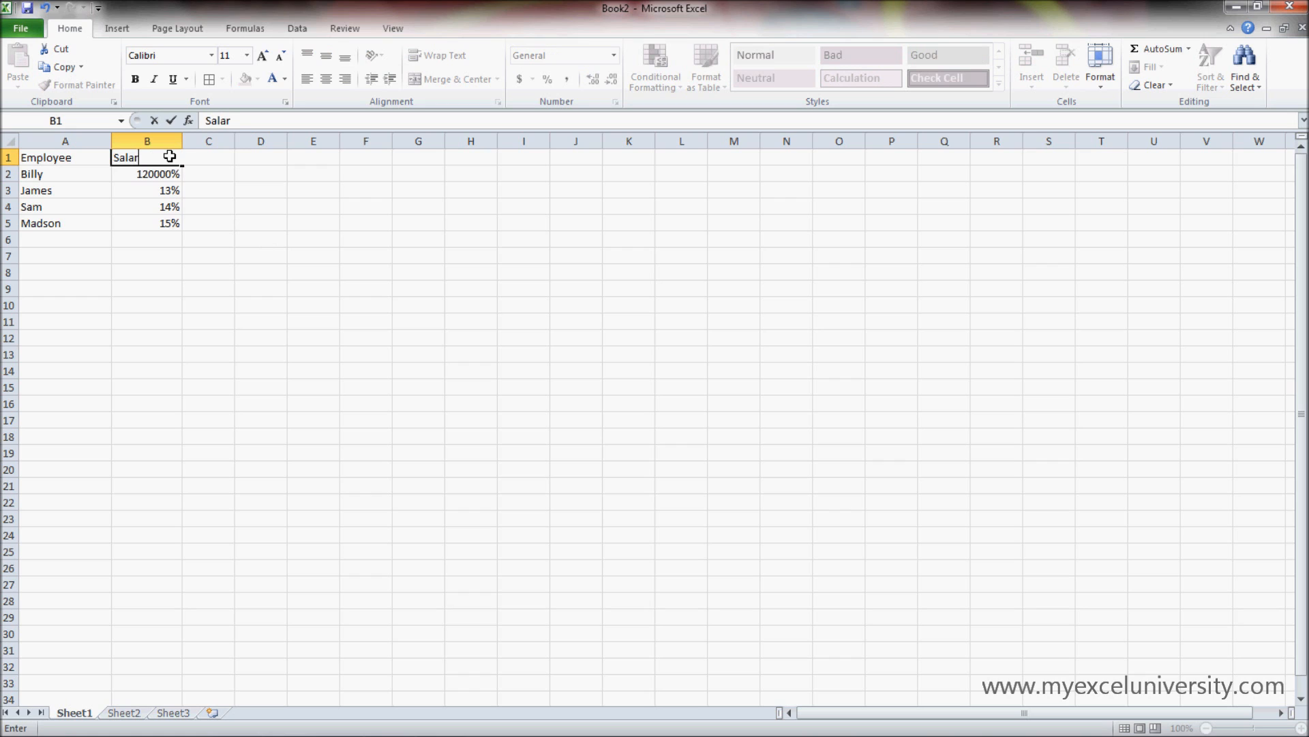
pyautogui.write('y / Year')
pyautogui.press('Return')
# - Enter 130000% in B3, 140000% in B4 and 150000% in B5 as the yearly salaries
pyautogui.click(168, 190)
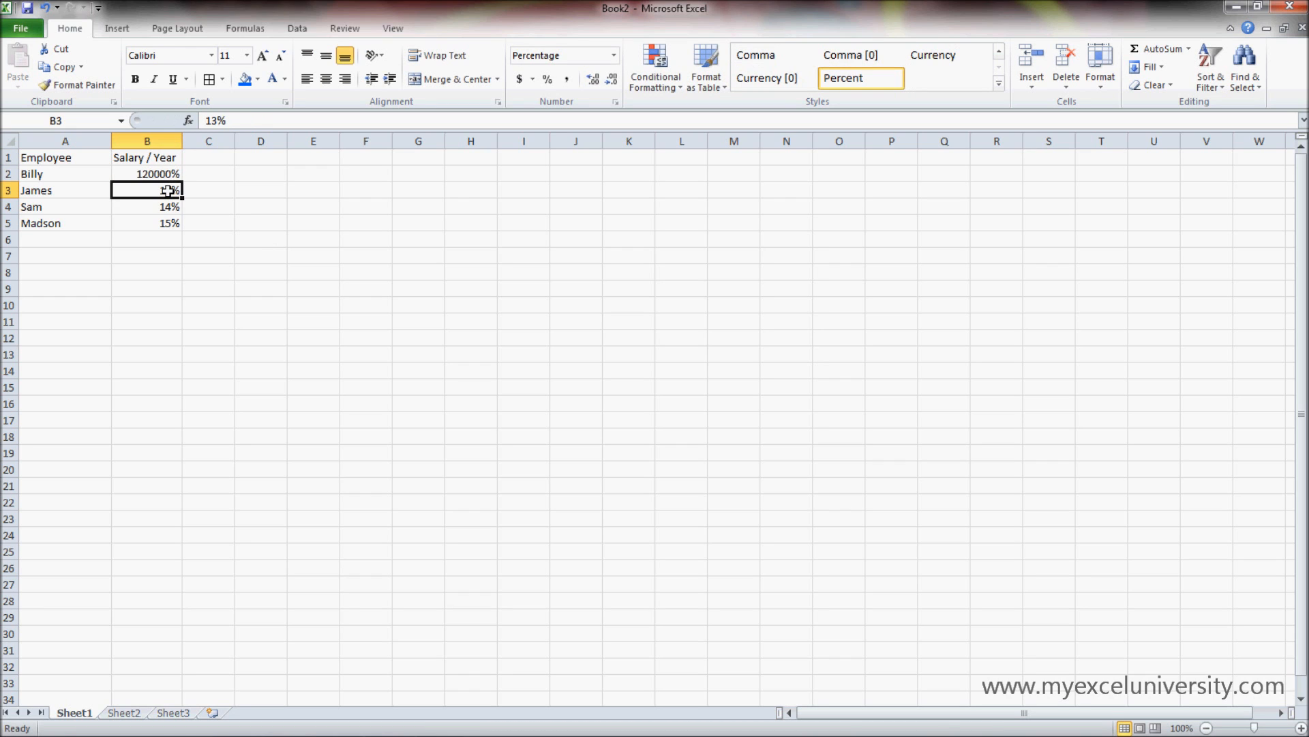
pyautogui.write('130000')
pyautogui.press('Return')
pyautogui.write('14000')
pyautogui.press('Return')
pyautogui.write('150000')
pyautogui.press('Return')
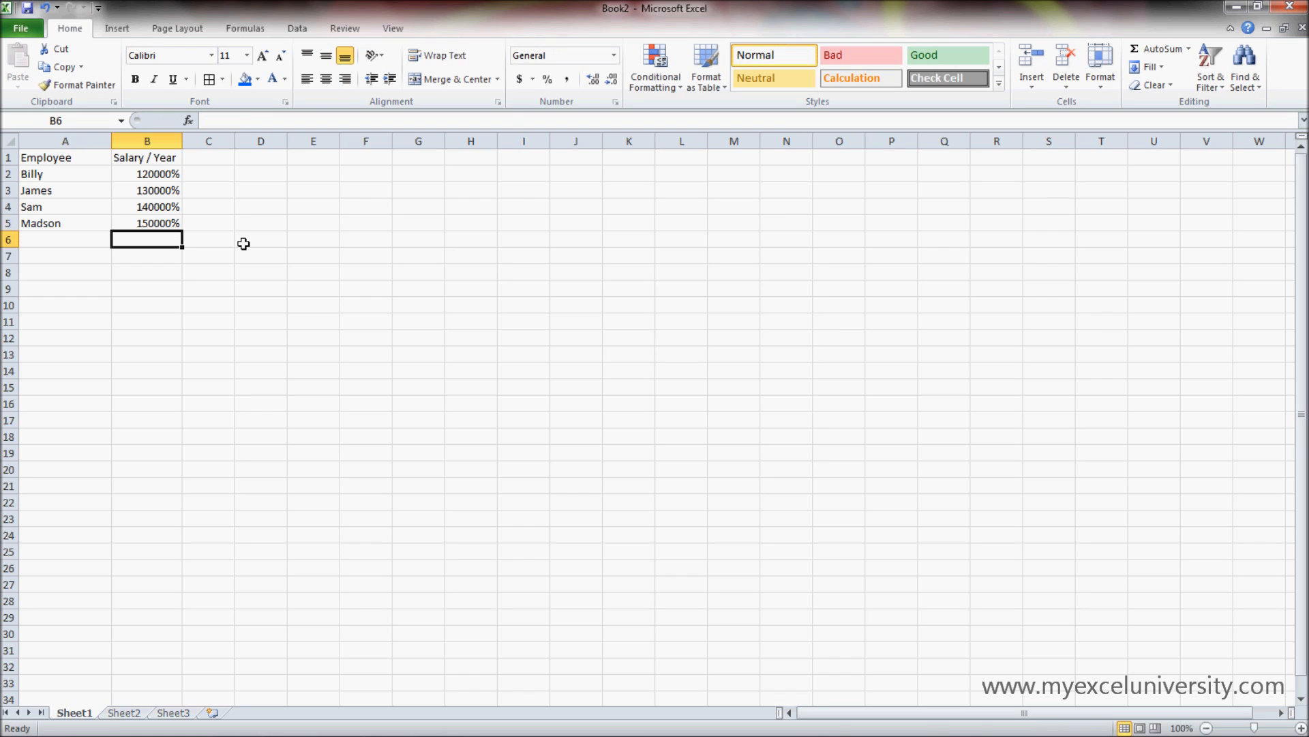
# - Apply the Comma style to the salary values in B2:B5
pyautogui.moveTo(178, 175); pyautogui.dragTo(179, 220)
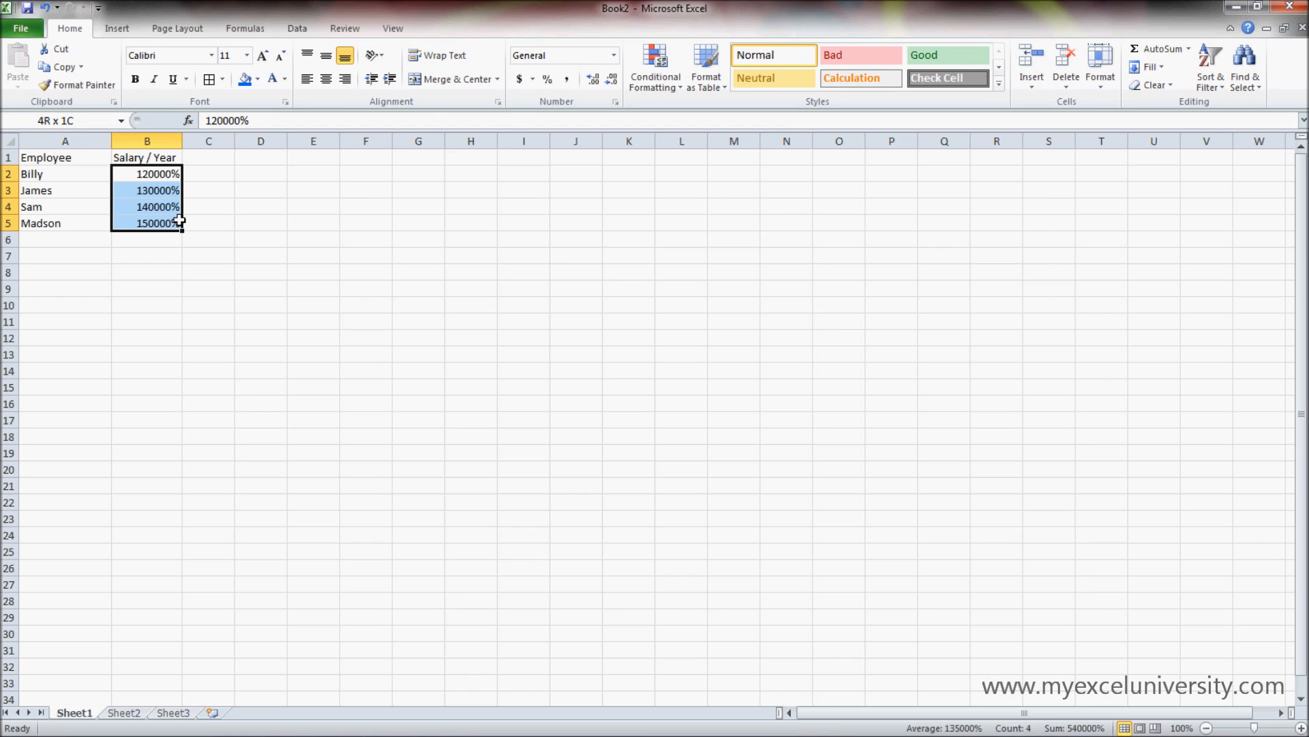
pyautogui.click(567, 79)
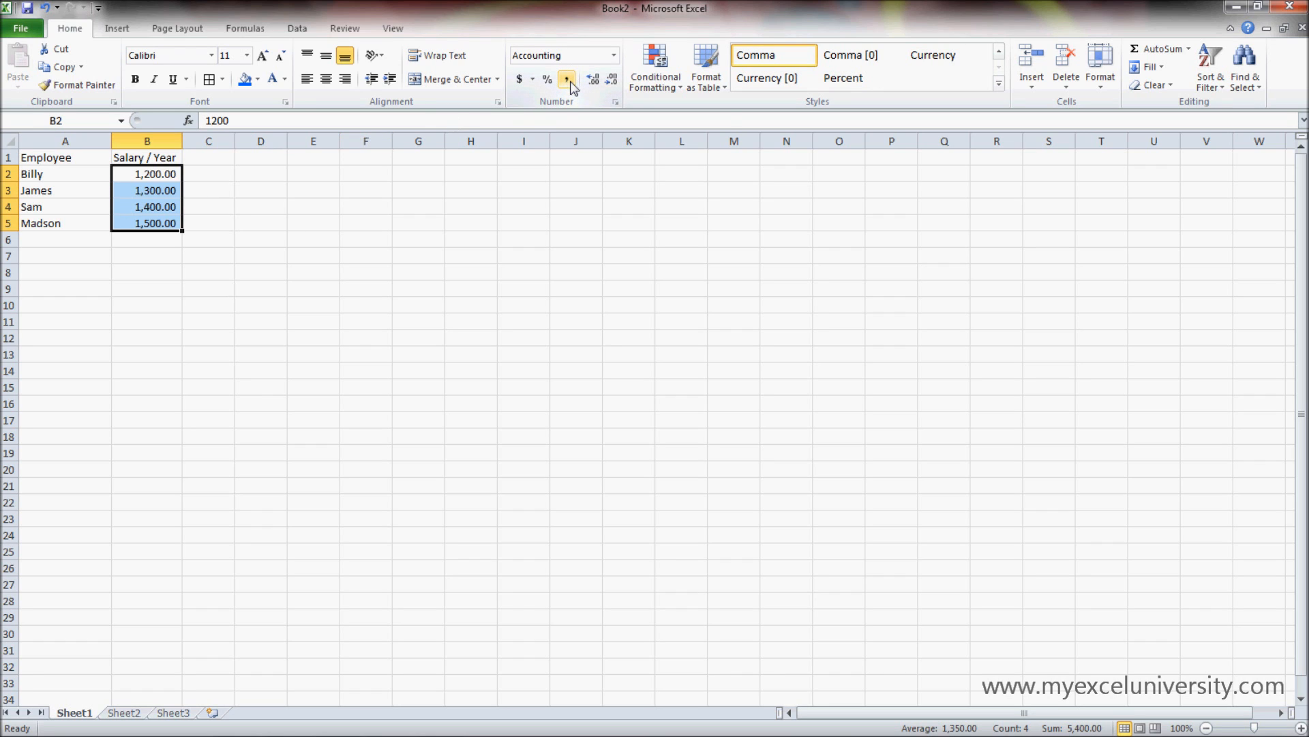
pyautogui.click(205, 238)
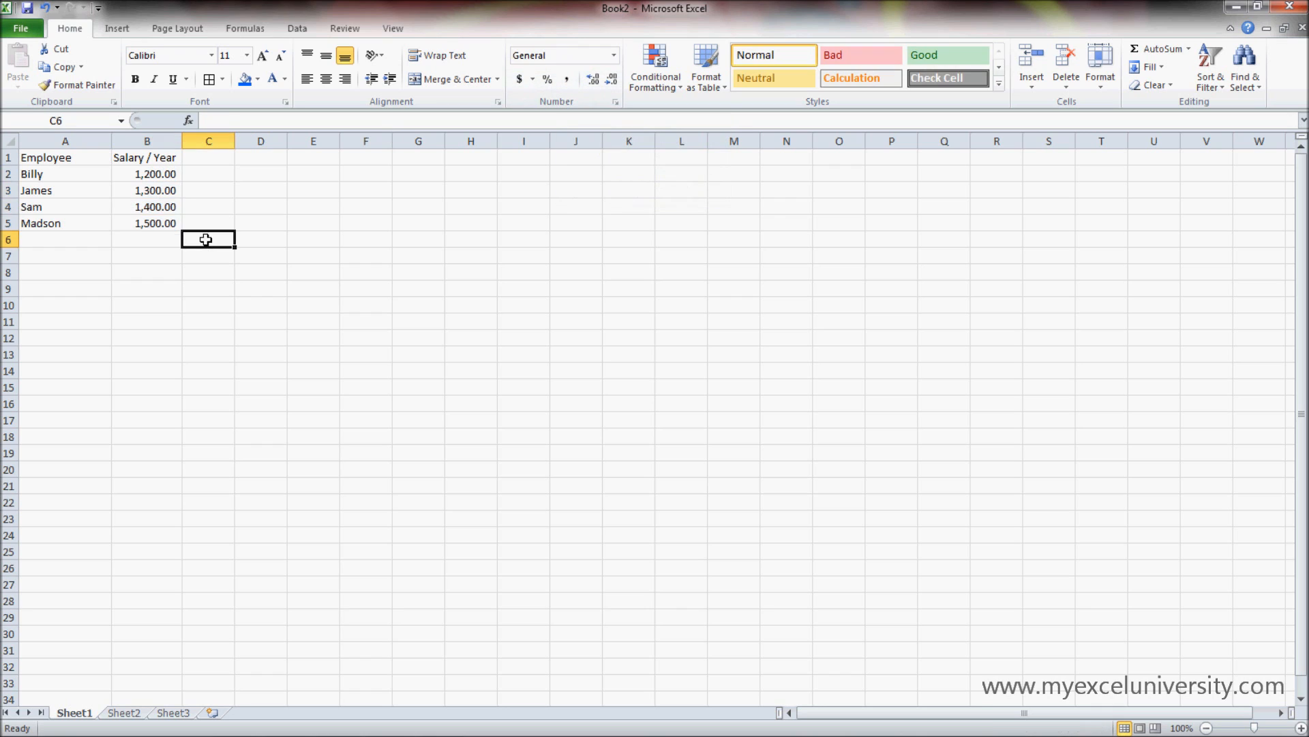
# - Correct the first employee's salary in B2 to 120000
pyautogui.click(160, 176)
pyautogui.doubleClick(160, 176)
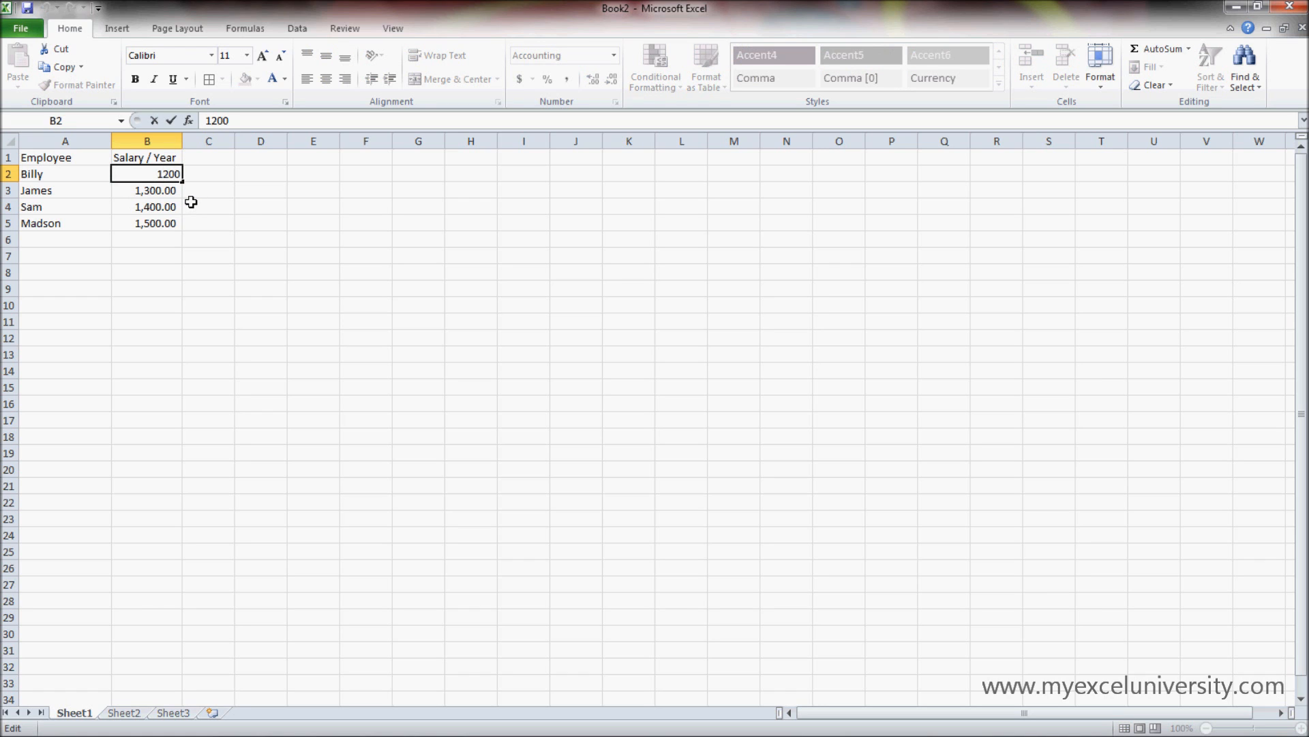
pyautogui.write('00')
pyautogui.press('Return')
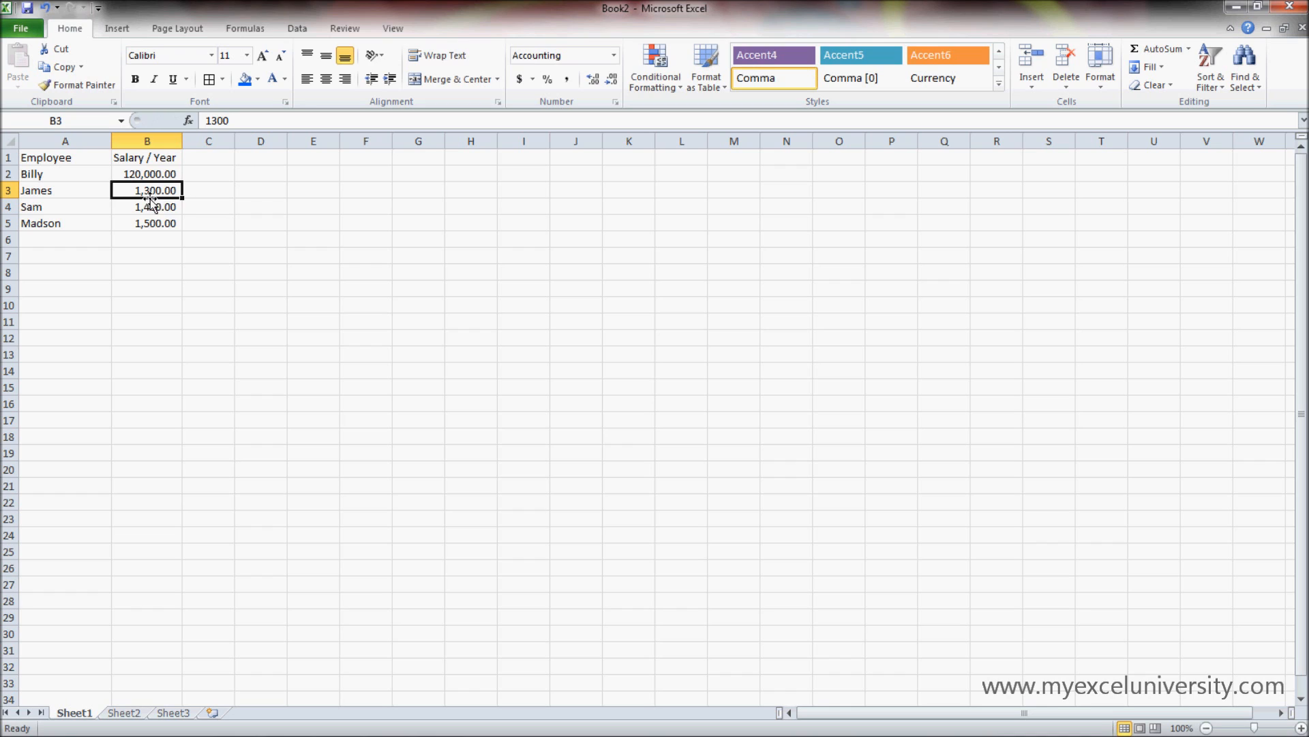
pyautogui.click(159, 173)
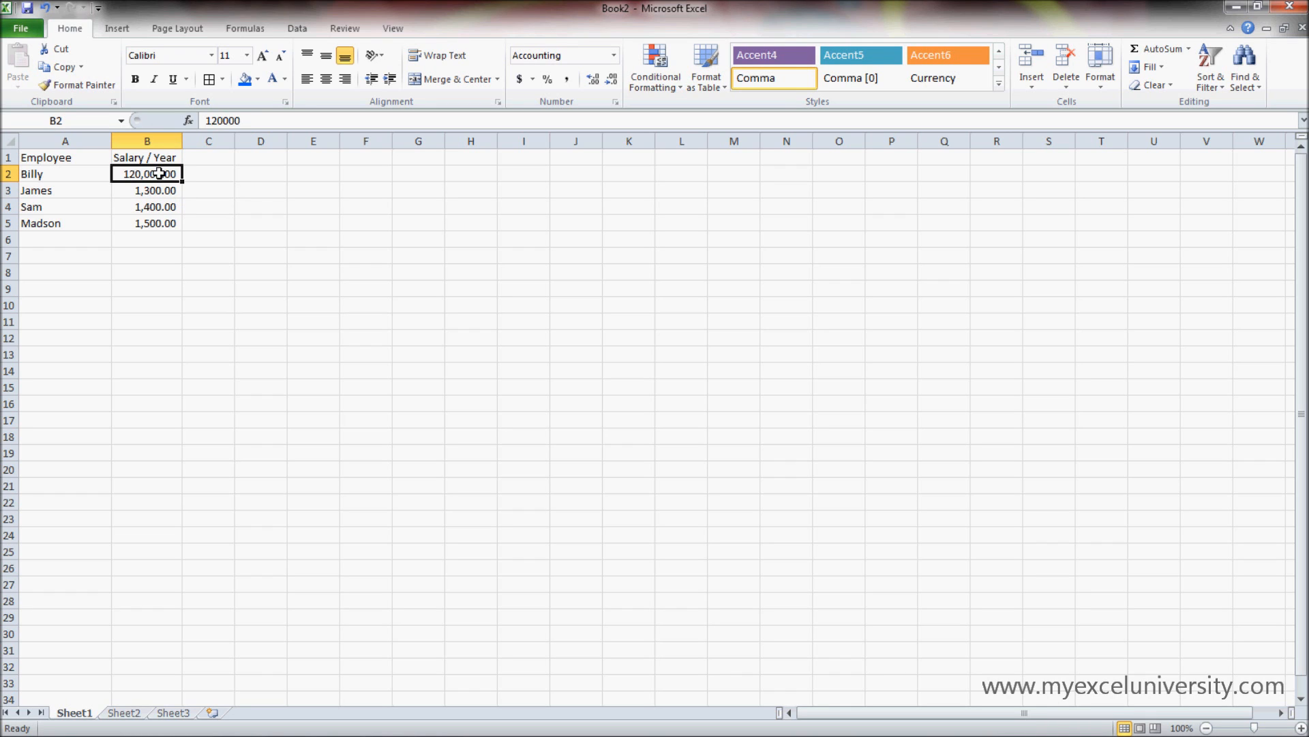
pyautogui.doubleClick(159, 173)
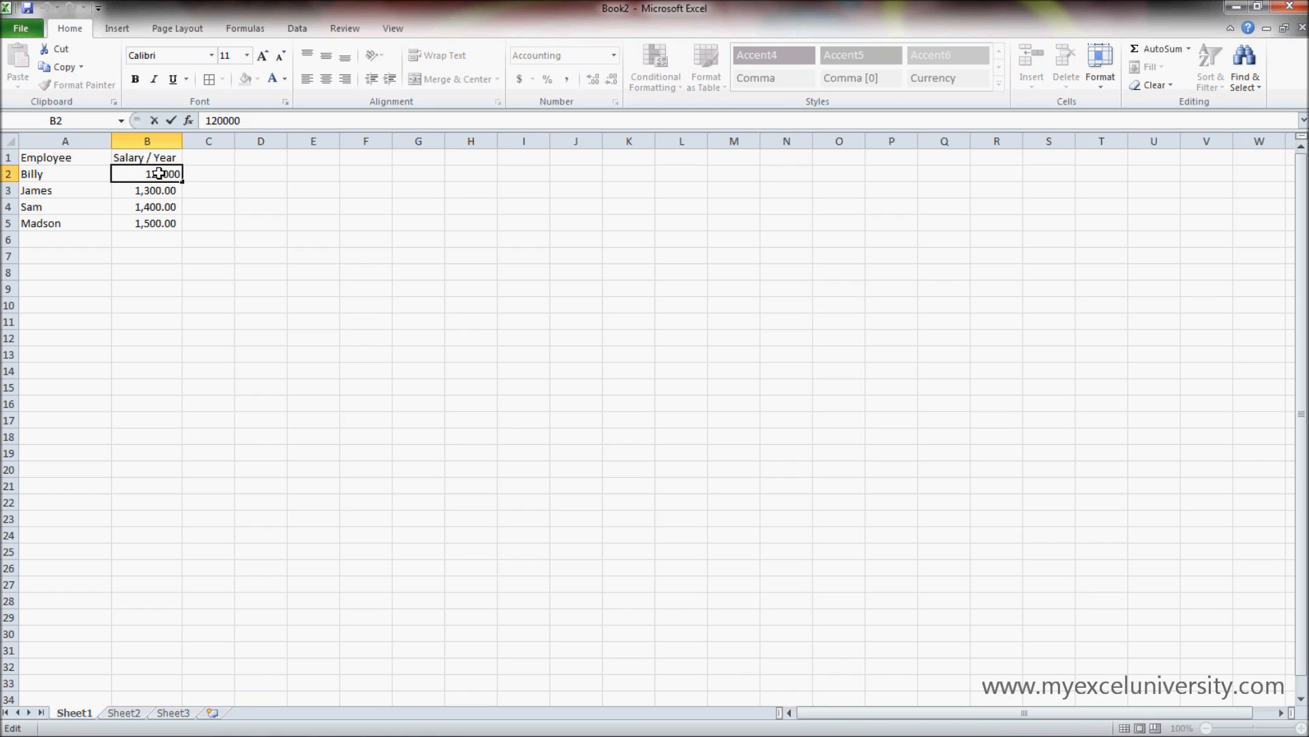
pyautogui.write('000000')
pyautogui.press('Return')
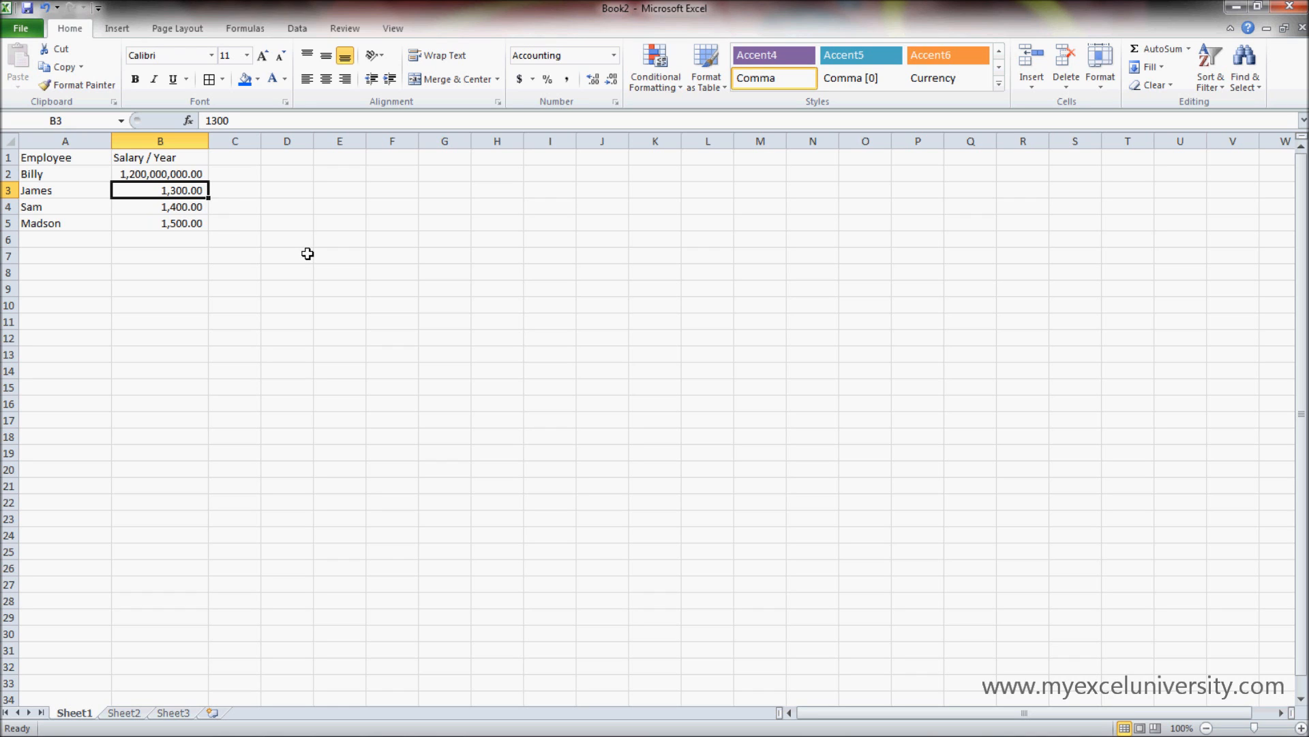
# - Compare the stored values of the salaries in column B with how the cells display them
pyautogui.click(196, 172)
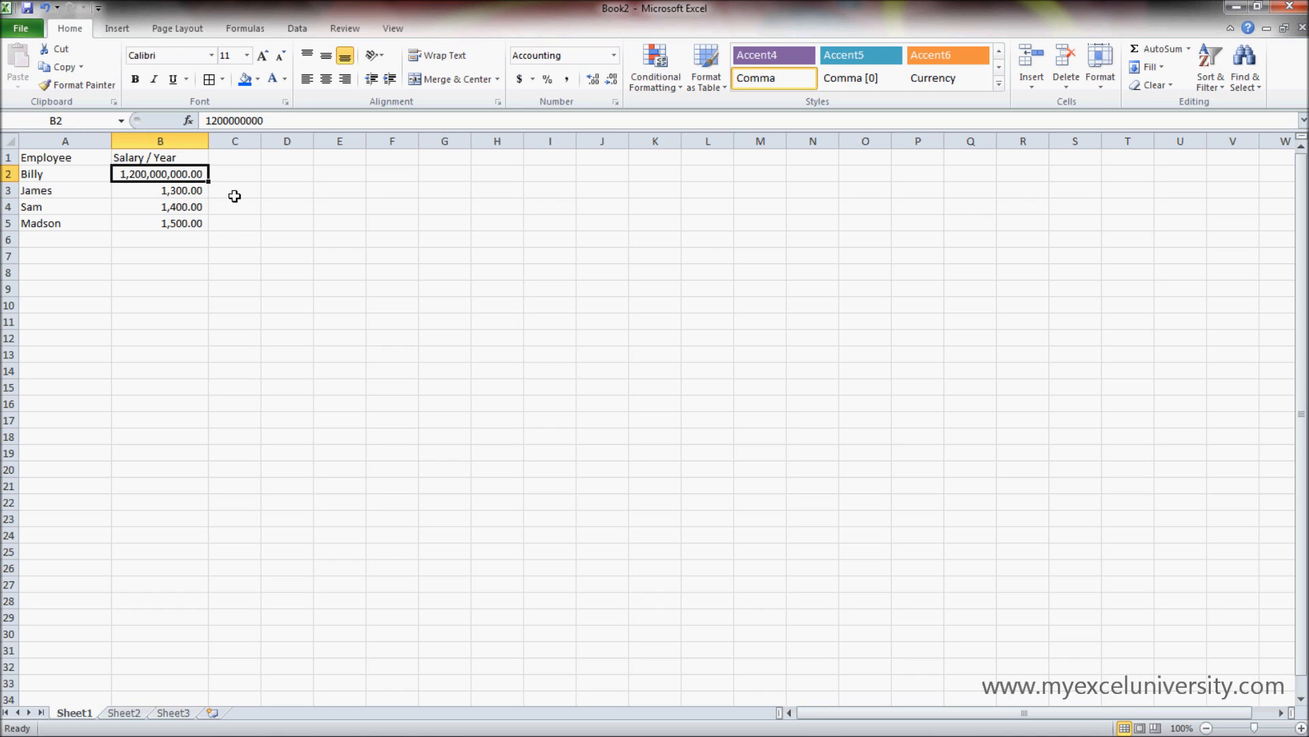
pyautogui.doubleClick(272, 121)
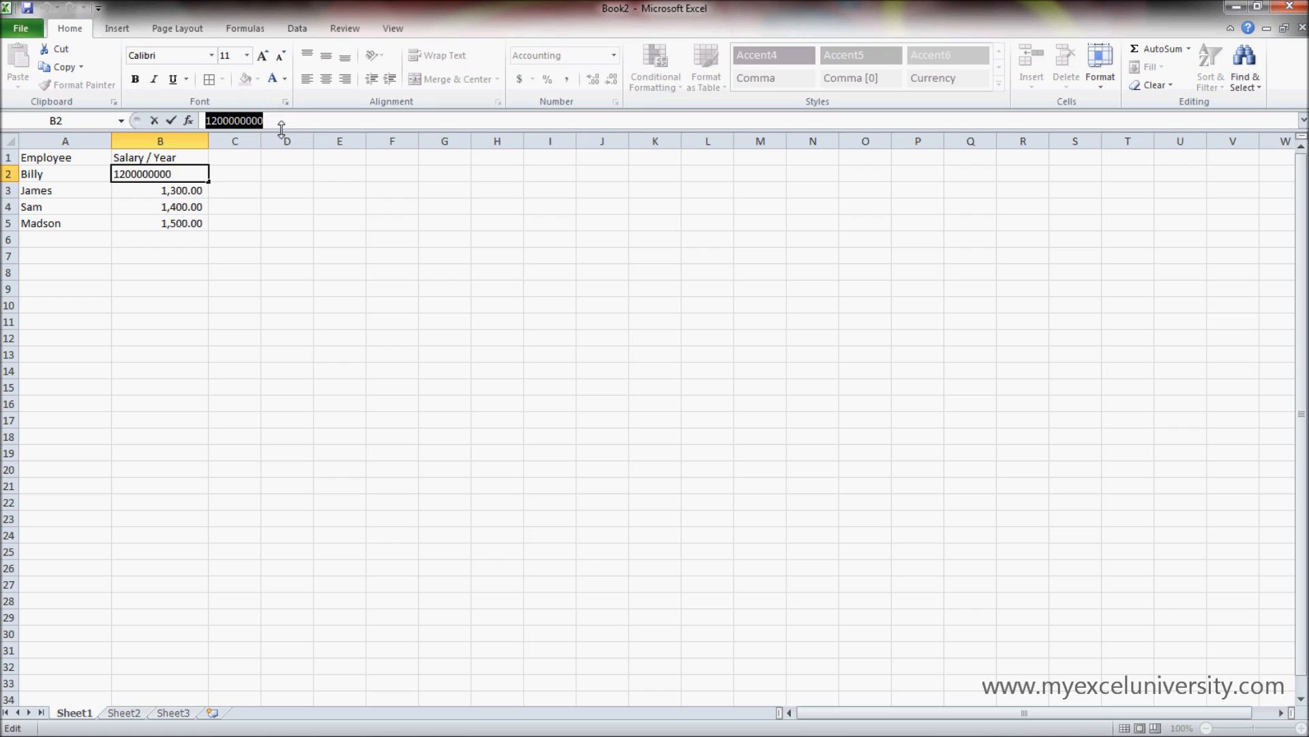
pyautogui.click(232, 239)
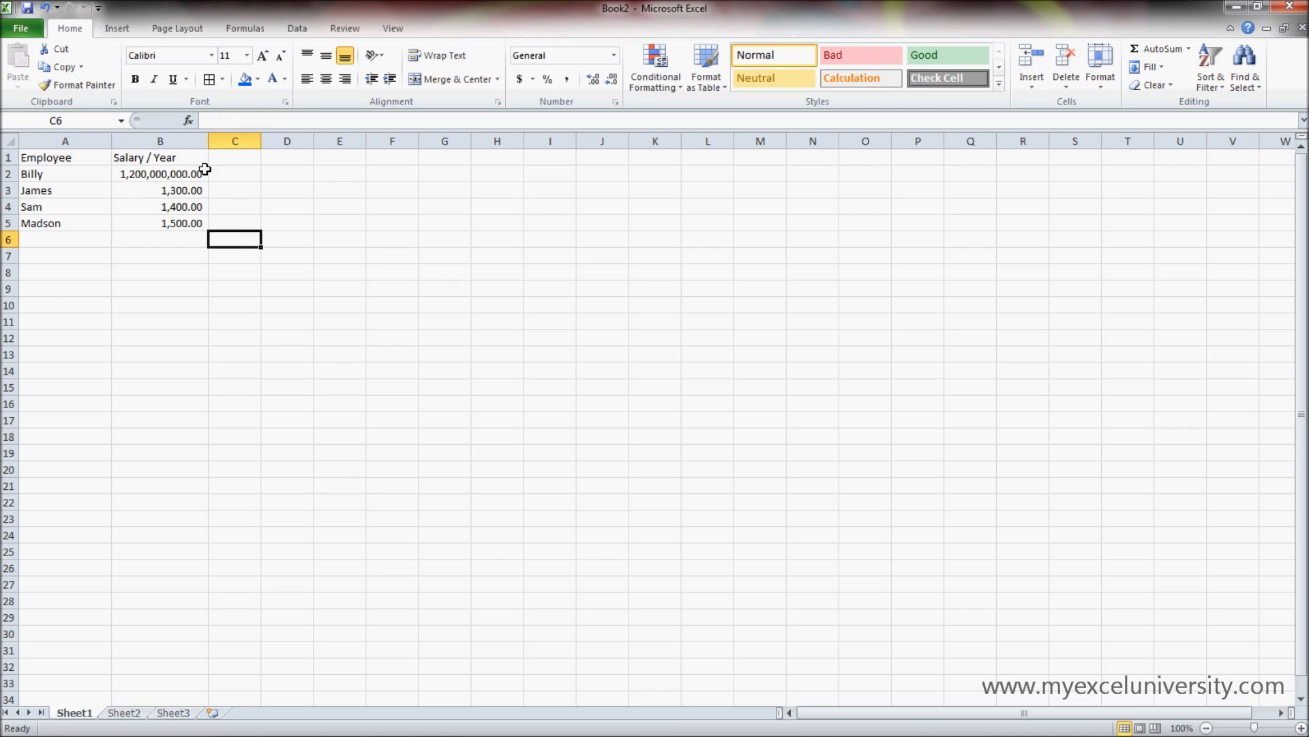
pyautogui.moveTo(201, 174); pyautogui.dragTo(191, 207)
pyautogui.click(198, 191)
pyautogui.click(186, 211)
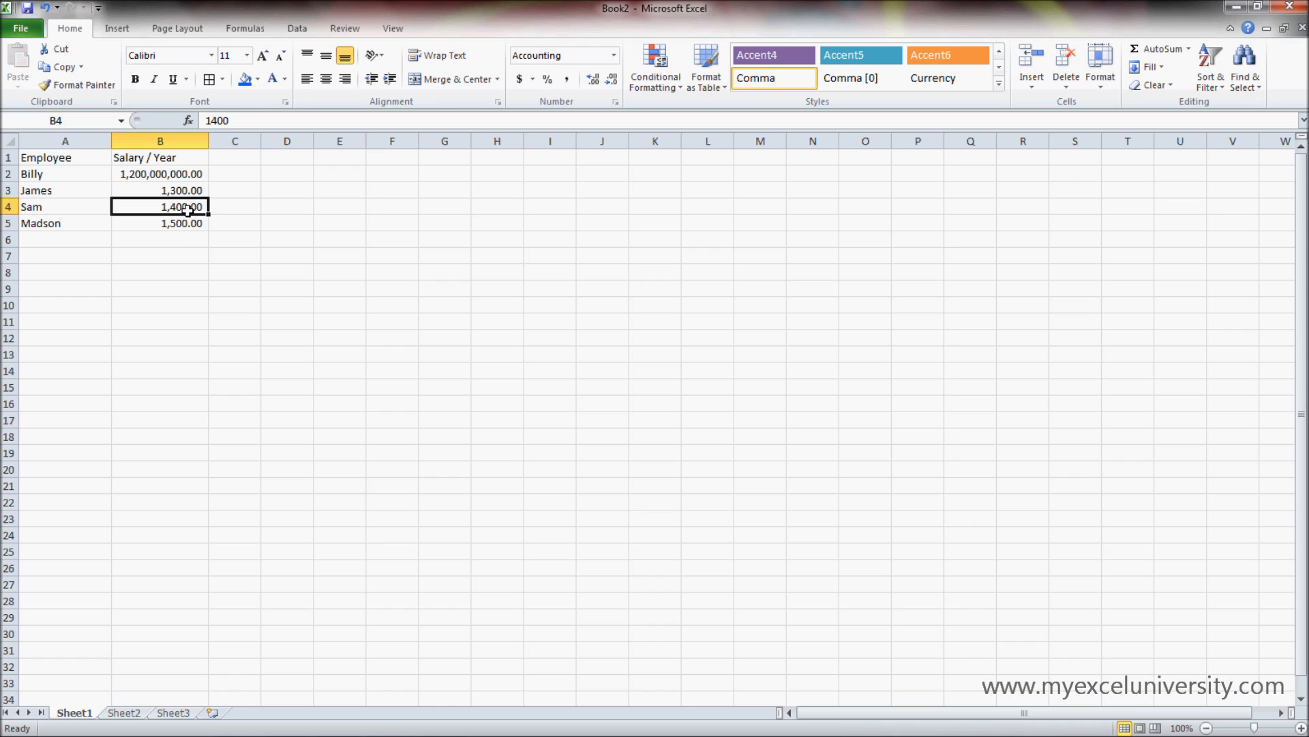
pyautogui.click(183, 238)
# - Remove the decimals from the salary in B2, and extend it to more than a dozen decimal places
pyautogui.click(191, 175)
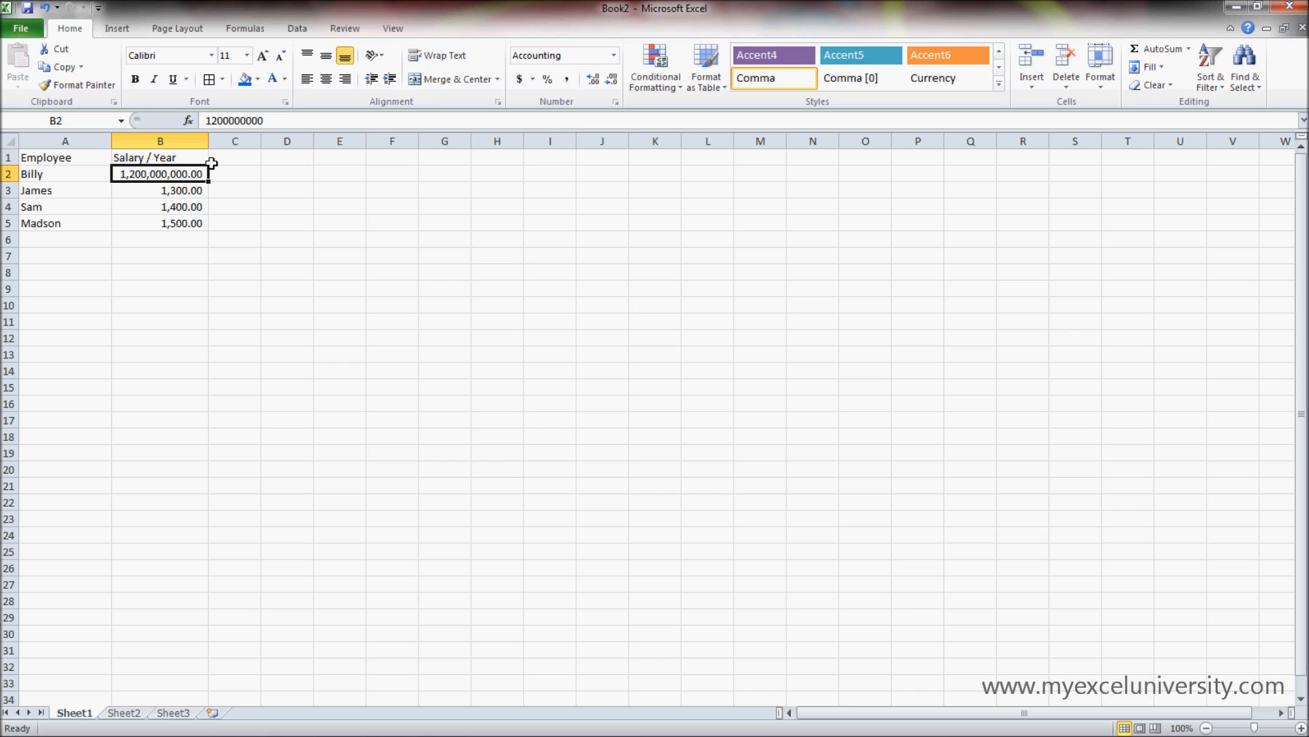
pyautogui.click(612, 81)
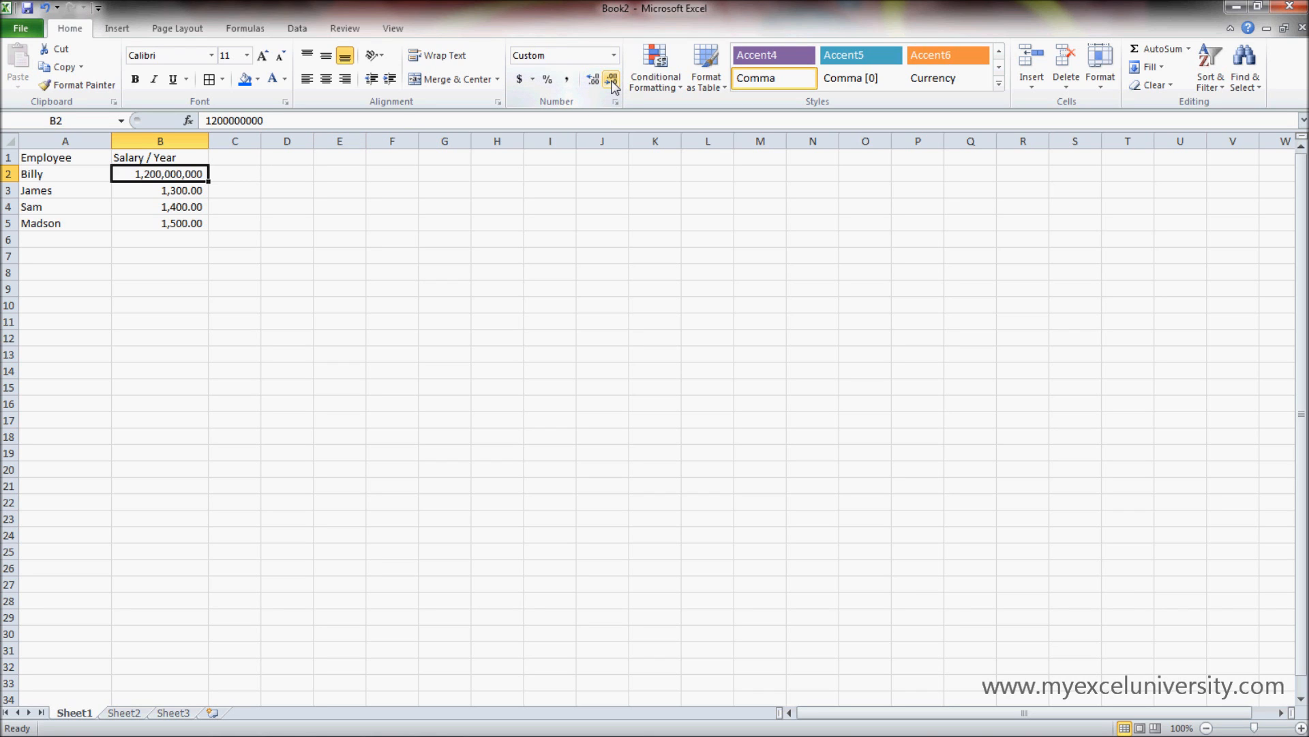
pyautogui.click(594, 82)
pyautogui.click(597, 81)
pyautogui.click(596, 81)
pyautogui.click(596, 80)
pyautogui.click(596, 81)
pyautogui.click(597, 80)
pyautogui.click(596, 81)
pyautogui.click(596, 80)
pyautogui.click(596, 80)
pyautogui.click(596, 81)
pyautogui.click(596, 80)
pyautogui.click(596, 80)
pyautogui.click(596, 80)
pyautogui.click(596, 81)
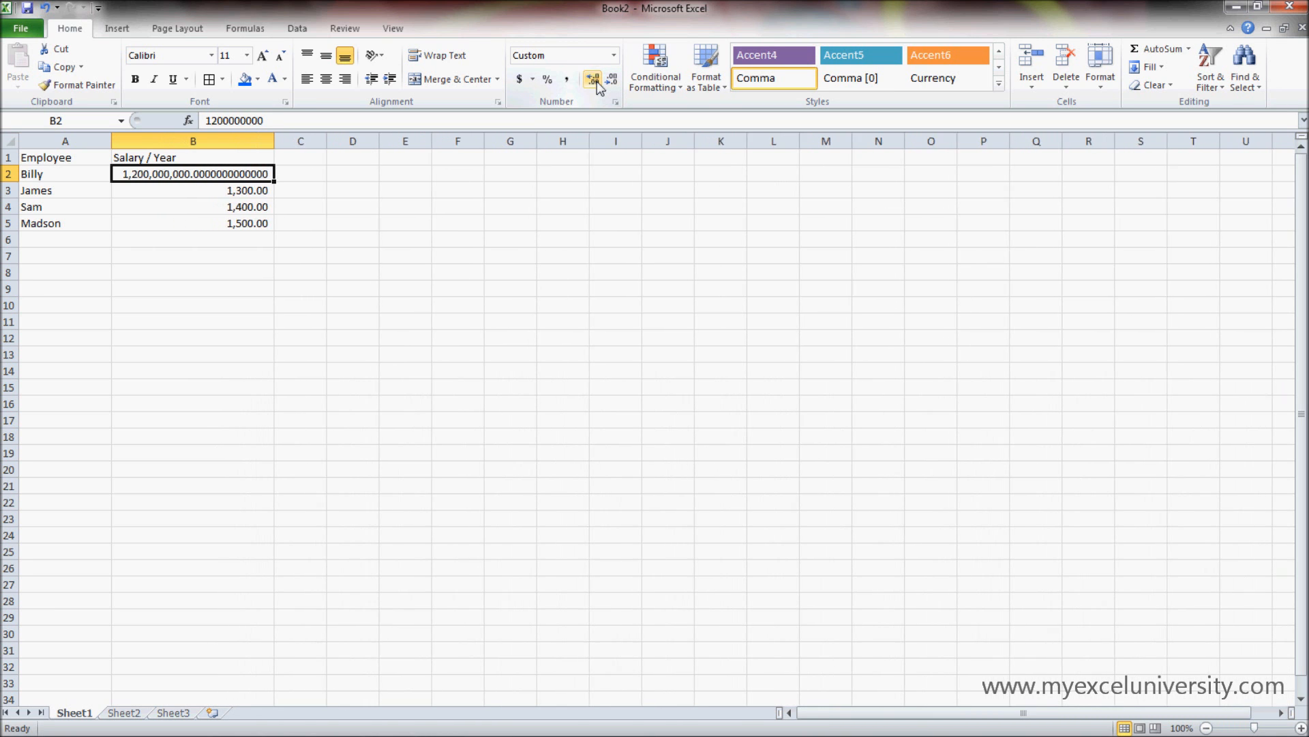
pyautogui.click(596, 80)
pyautogui.click(596, 81)
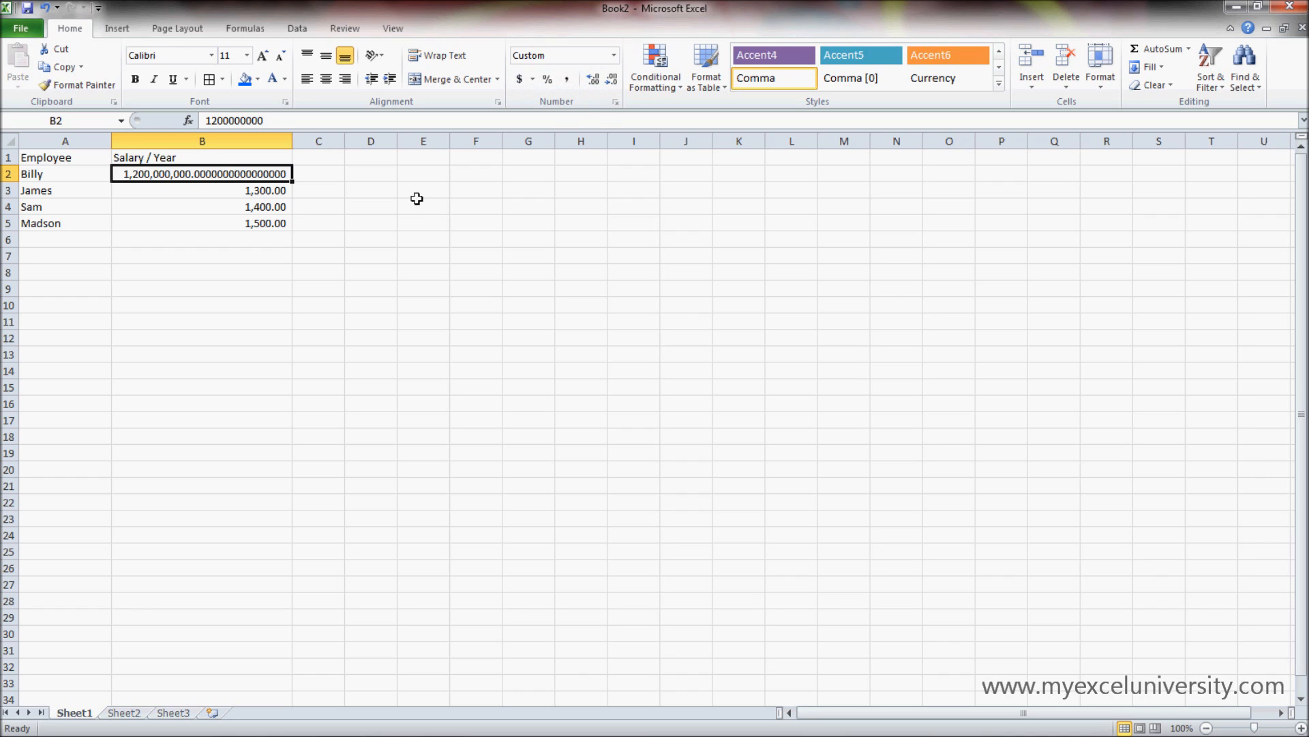
pyautogui.click(593, 81)
# - Reduce the salary in B2 to one decimal place and raise it to three decimal places
pyautogui.click(611, 81)
pyautogui.click(611, 80)
pyautogui.click(612, 80)
pyautogui.click(612, 80)
pyautogui.click(612, 80)
pyautogui.click(612, 80)
pyautogui.click(612, 80)
pyautogui.click(612, 80)
pyautogui.click(612, 81)
pyautogui.click(612, 80)
pyautogui.click(612, 81)
pyautogui.click(611, 81)
pyautogui.click(612, 81)
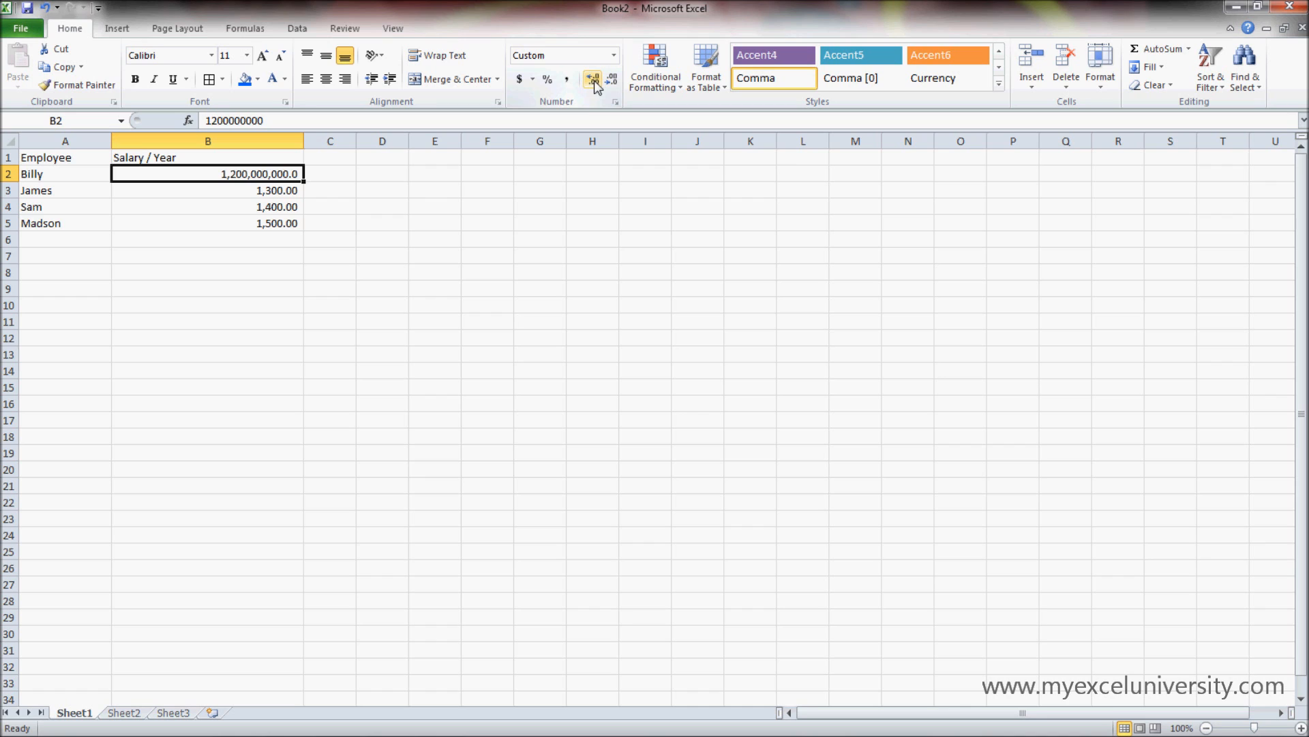
pyautogui.click(592, 80)
pyautogui.click(593, 80)
# - Apply the Percentage number format to the empty cell E7
pyautogui.click(410, 249)
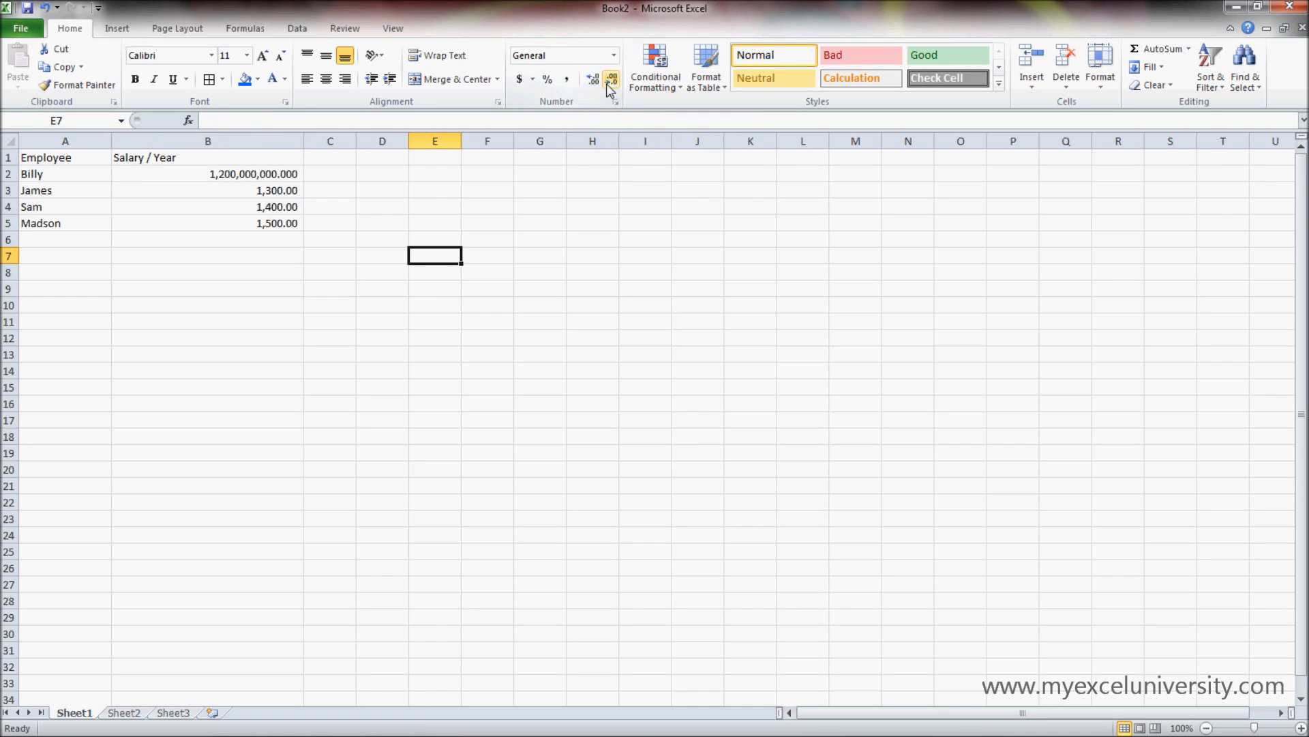
pyautogui.click(615, 56)
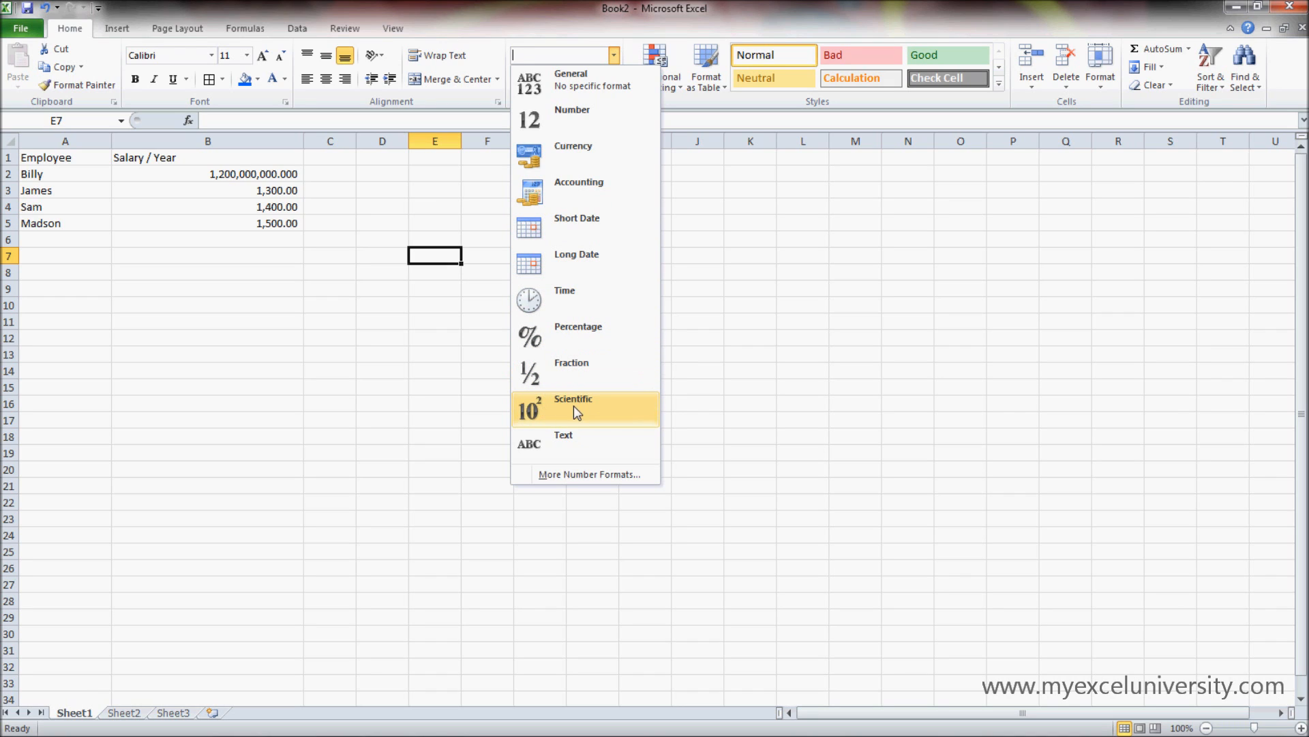
pyautogui.click(592, 338)
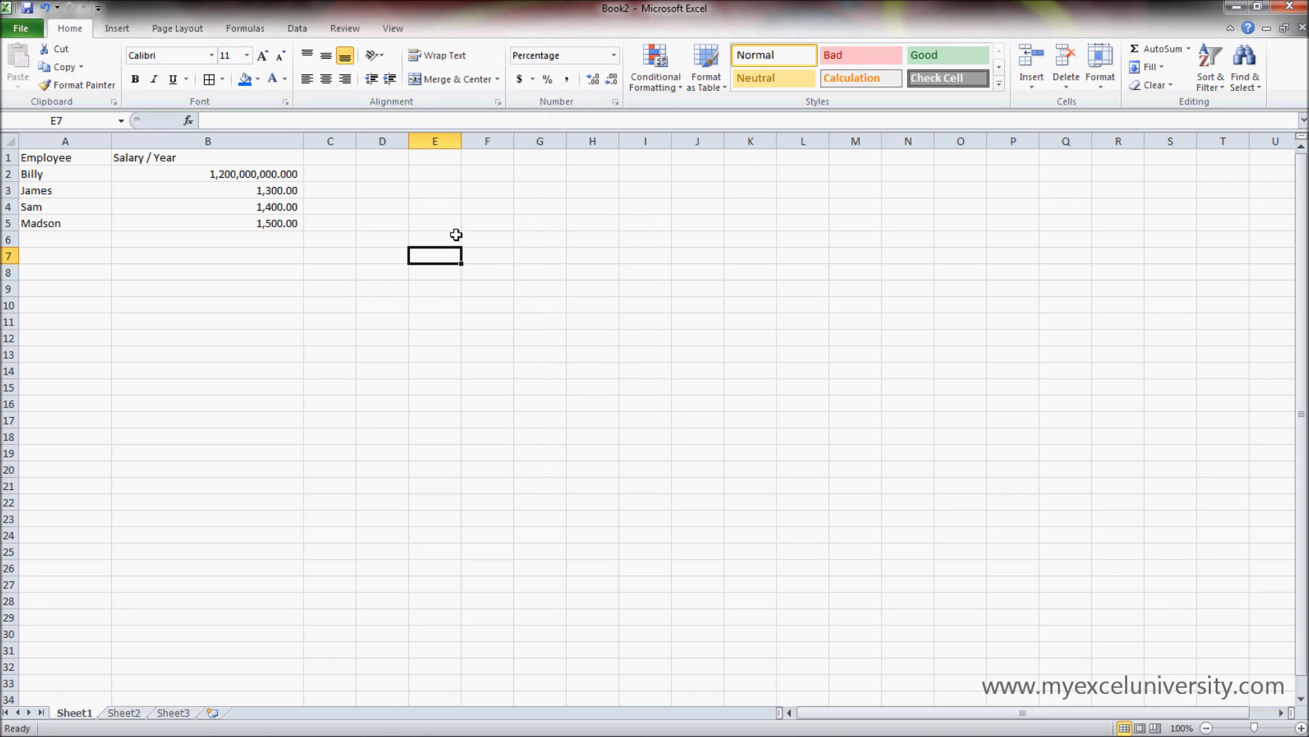
# - Apply the Euro accounting format to the salaries in B2:B5
pyautogui.moveTo(292, 173); pyautogui.dragTo(291, 223)
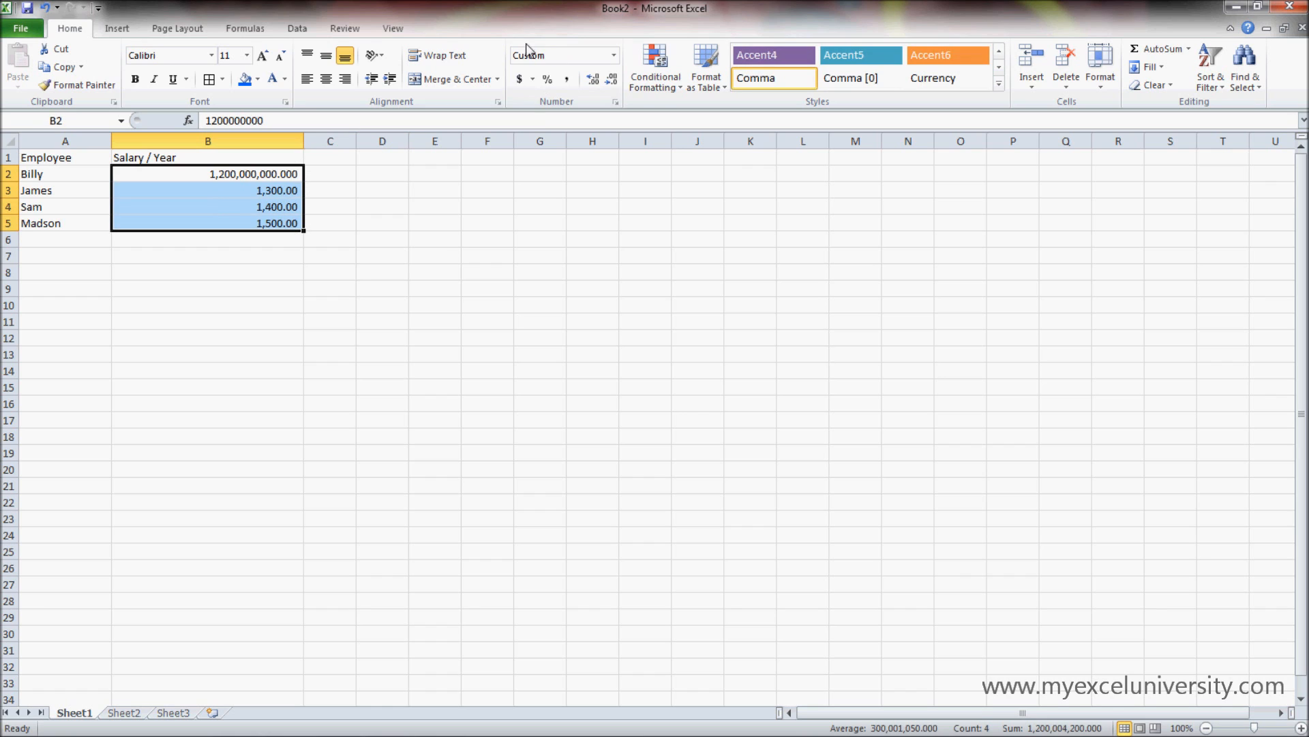
pyautogui.click(534, 80)
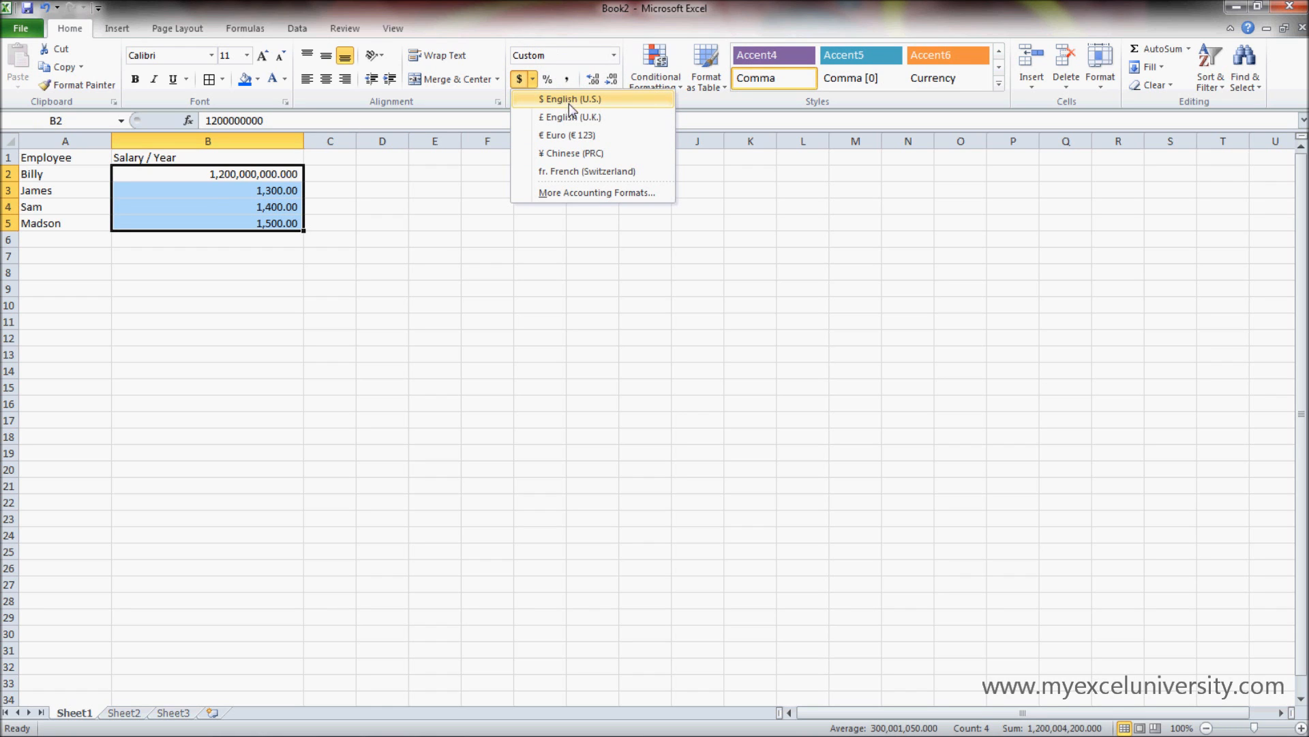
pyautogui.click(577, 136)
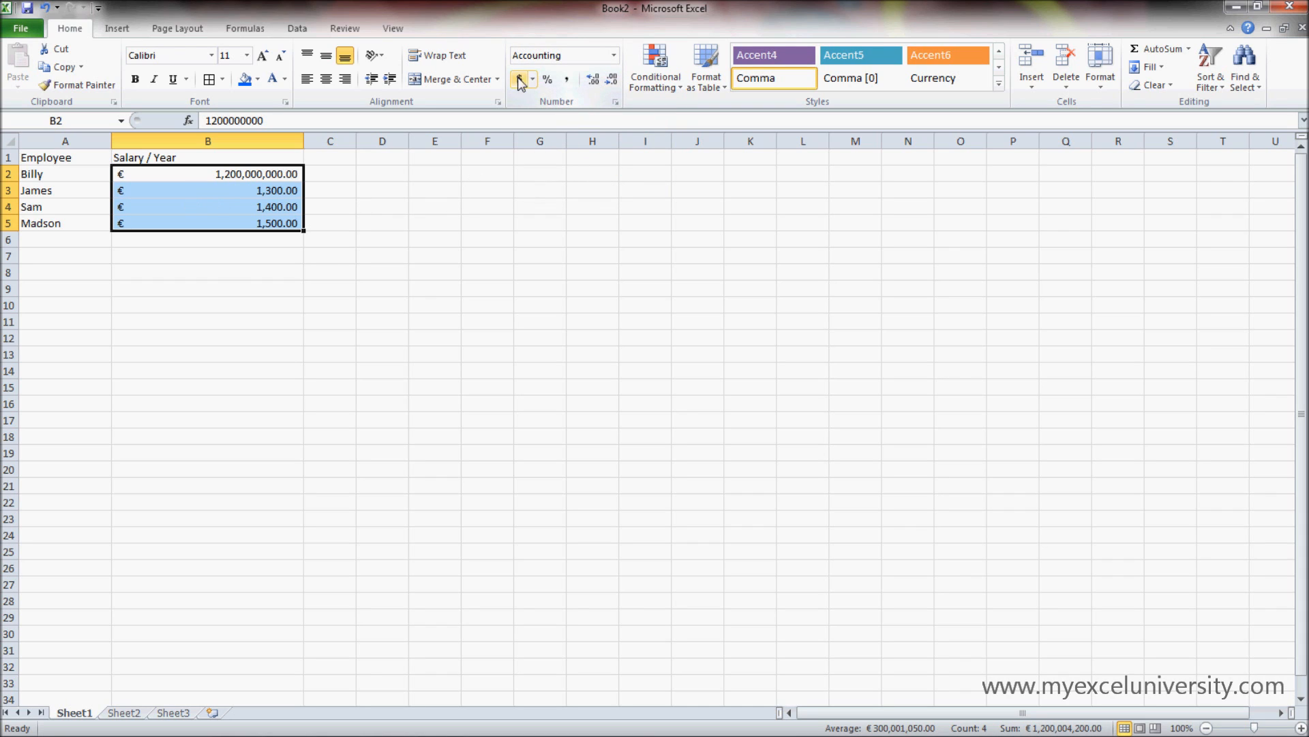
pyautogui.click(615, 56)
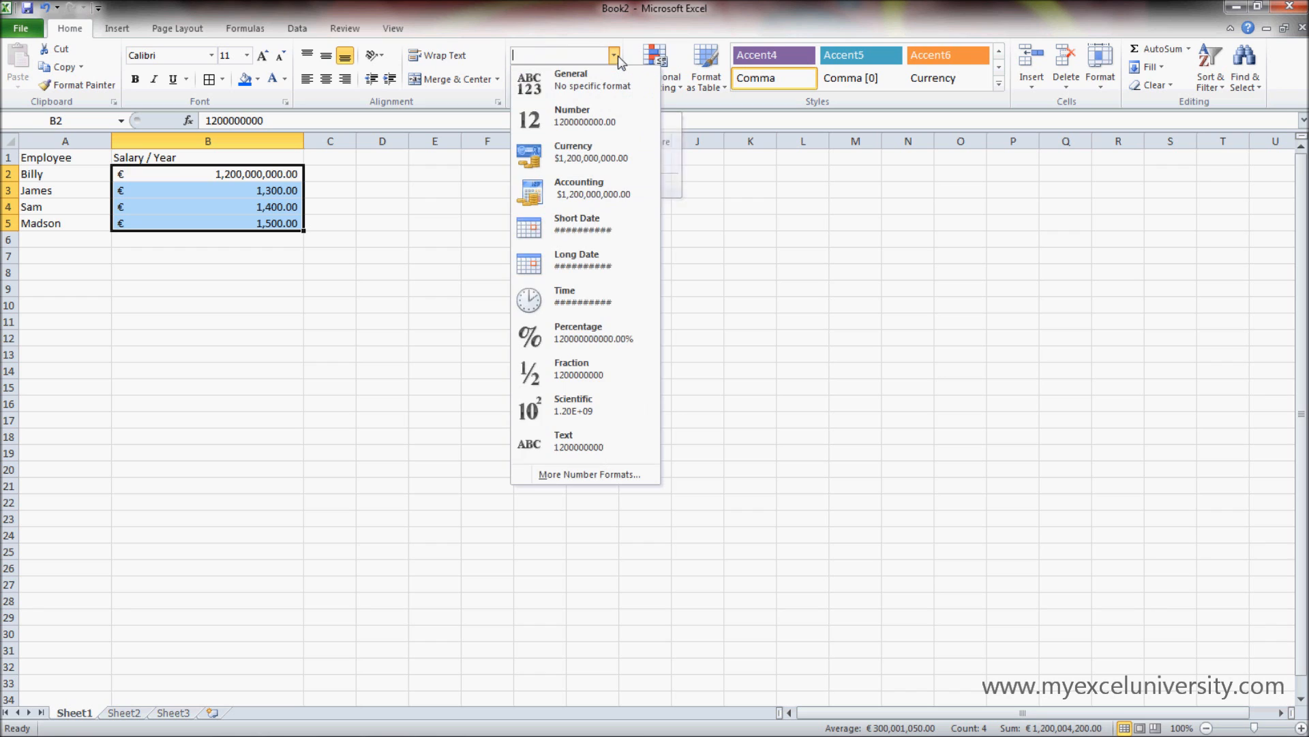
pyautogui.press('Escape')
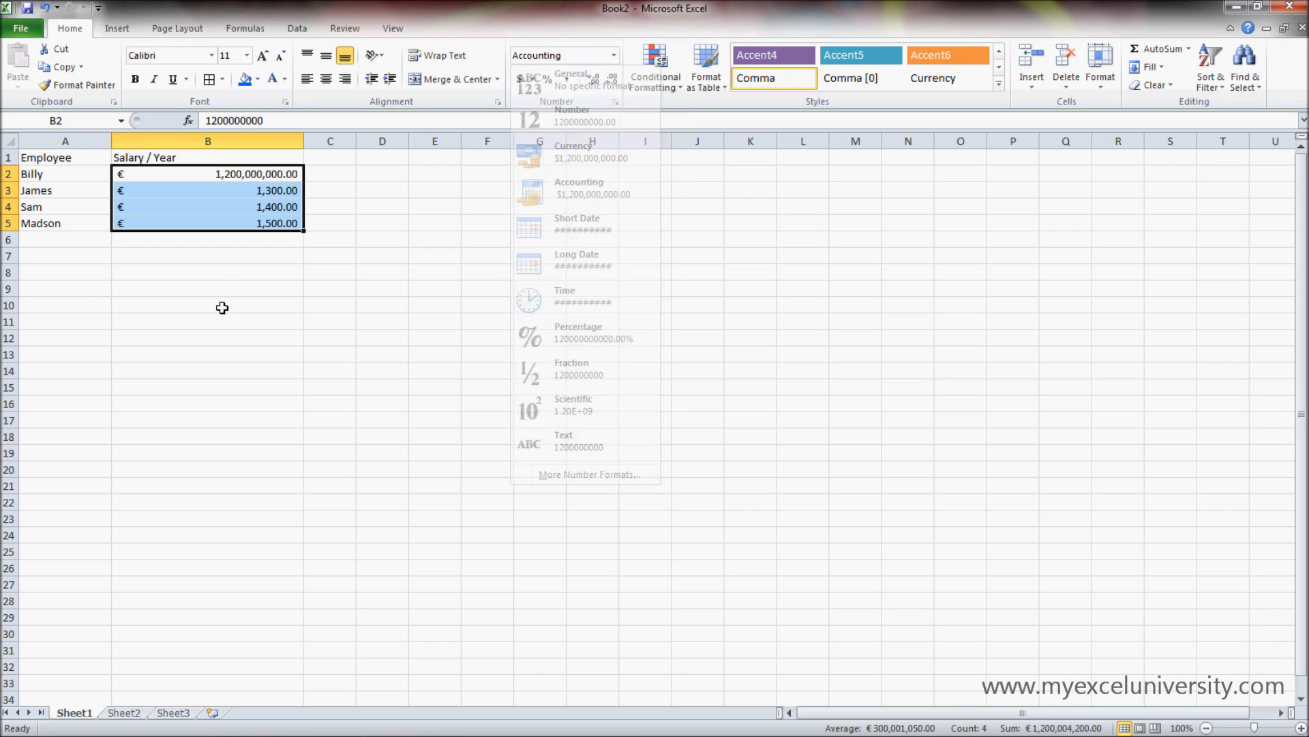
pyautogui.click(615, 57)
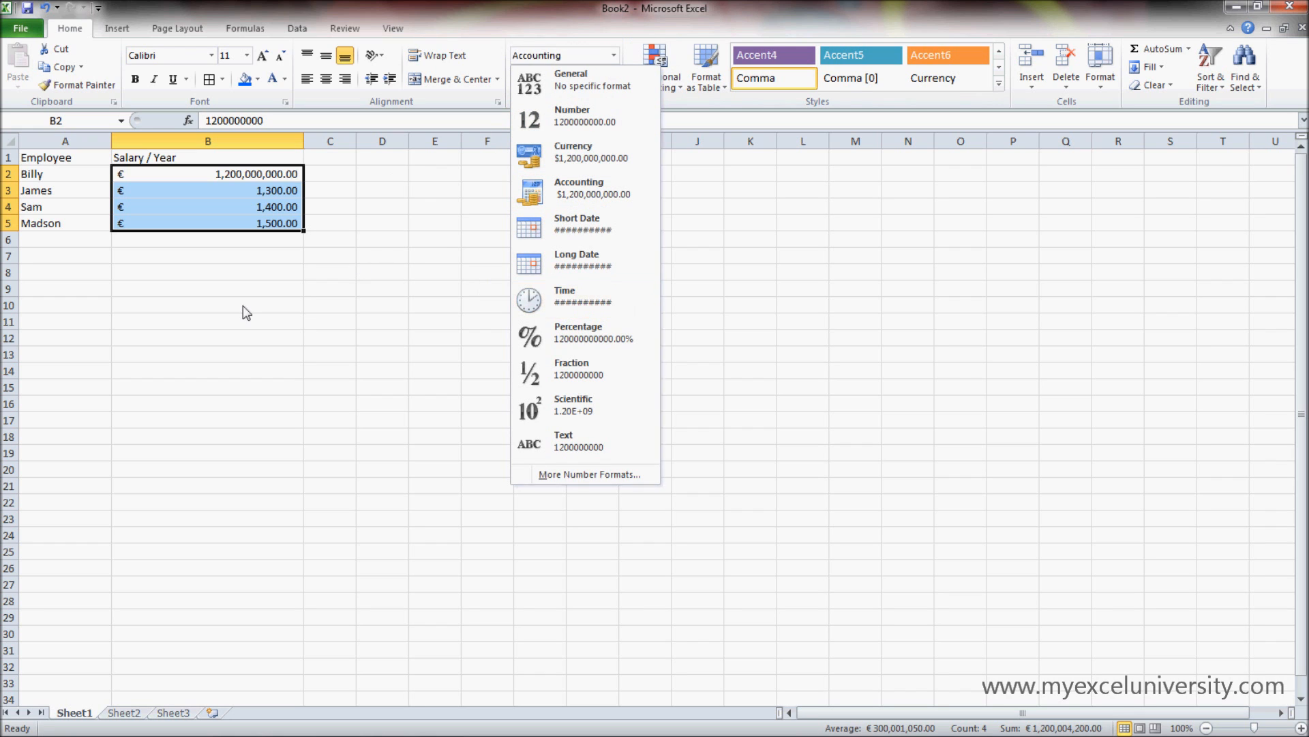
# - Enter 1200 in cell B8 and again in cell D8
pyautogui.click(265, 274)
pyautogui.write('1200')
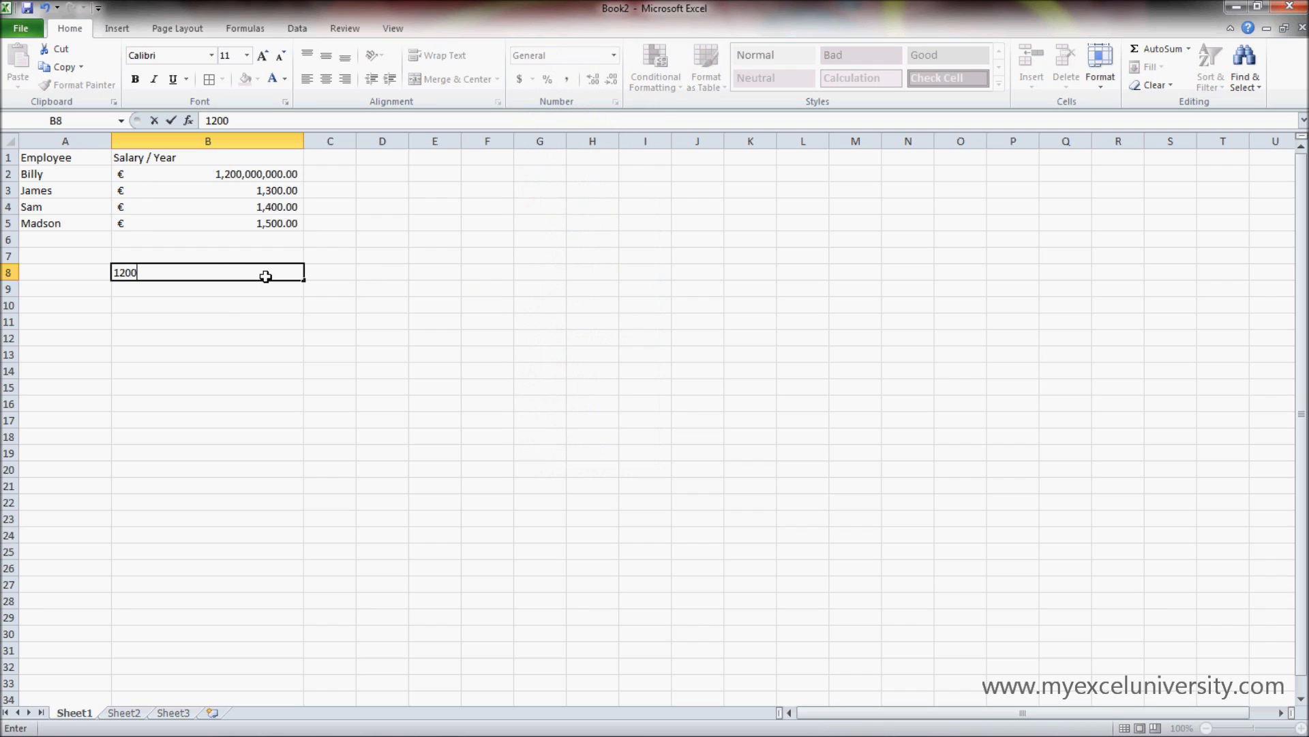
pyautogui.click(295, 321)
pyautogui.click(358, 265)
pyautogui.write('1200')
pyautogui.press('Return')
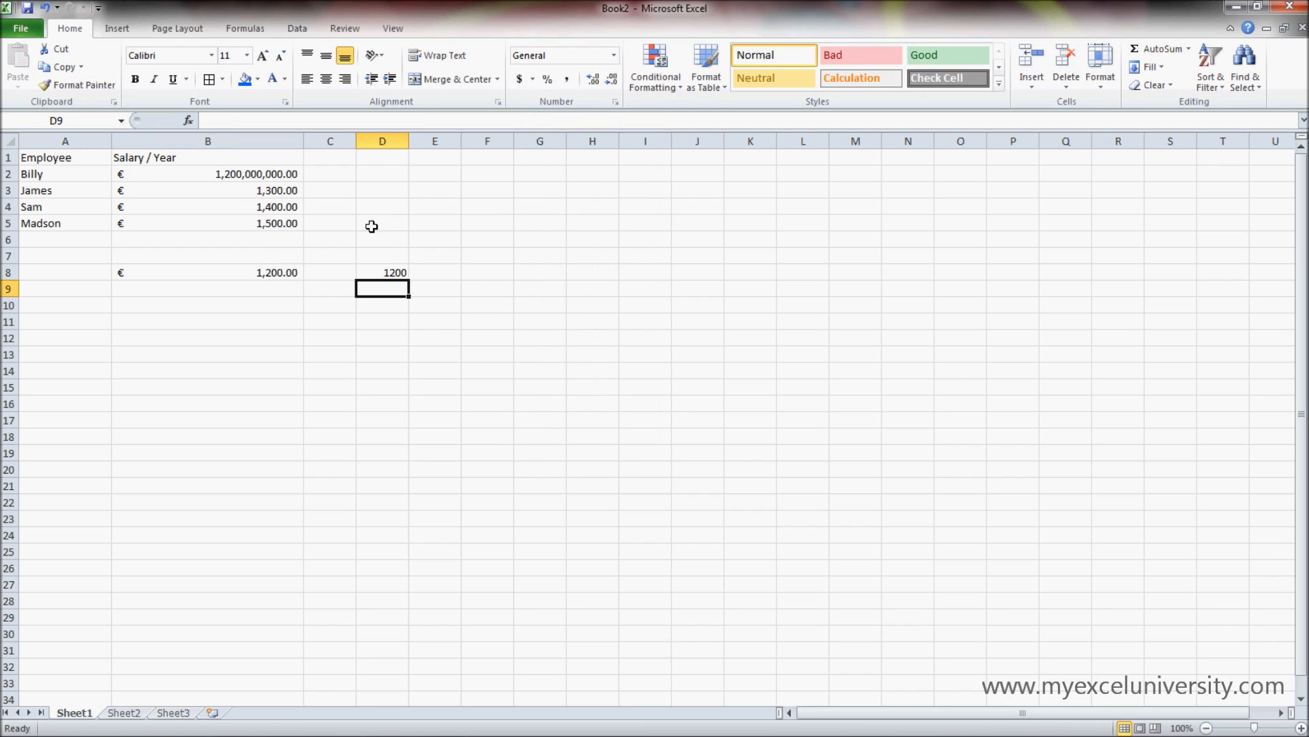
# - Apply the Time number format to D8 and inspect the cell's underlying value
pyautogui.click(396, 272)
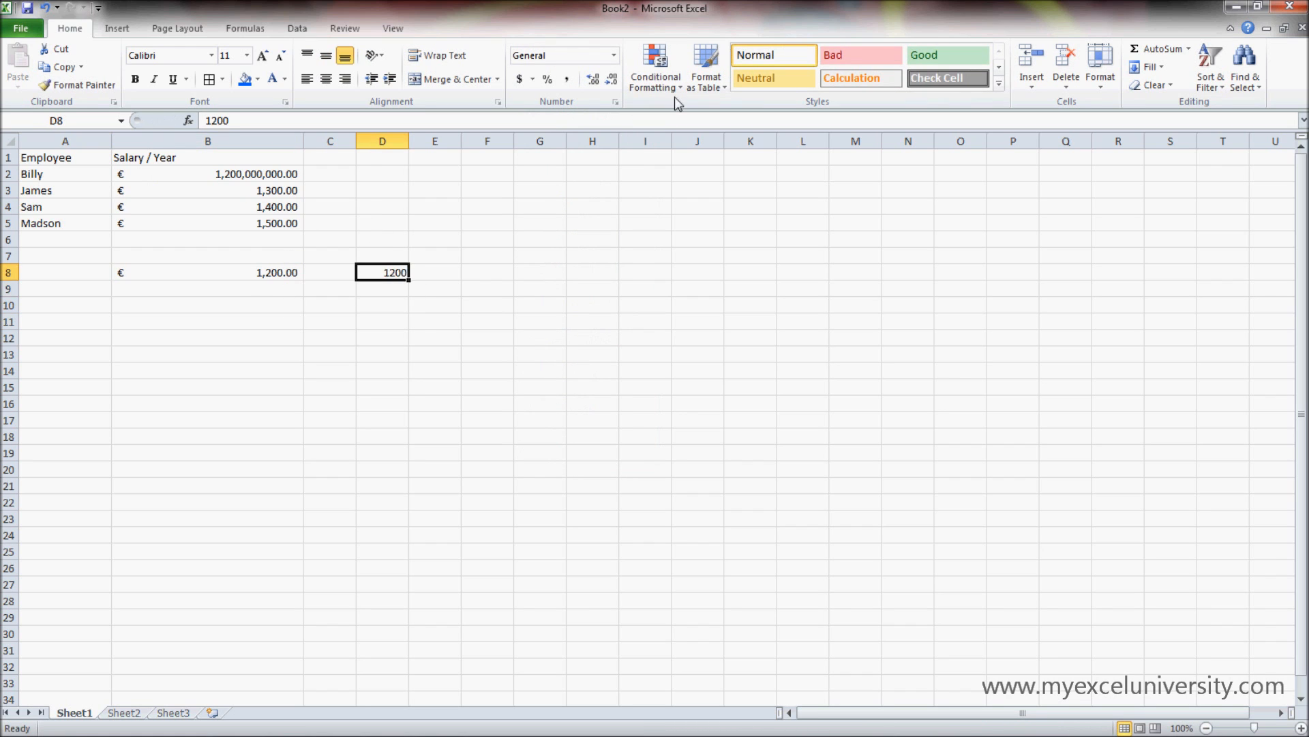
pyautogui.click(613, 55)
pyautogui.click(600, 299)
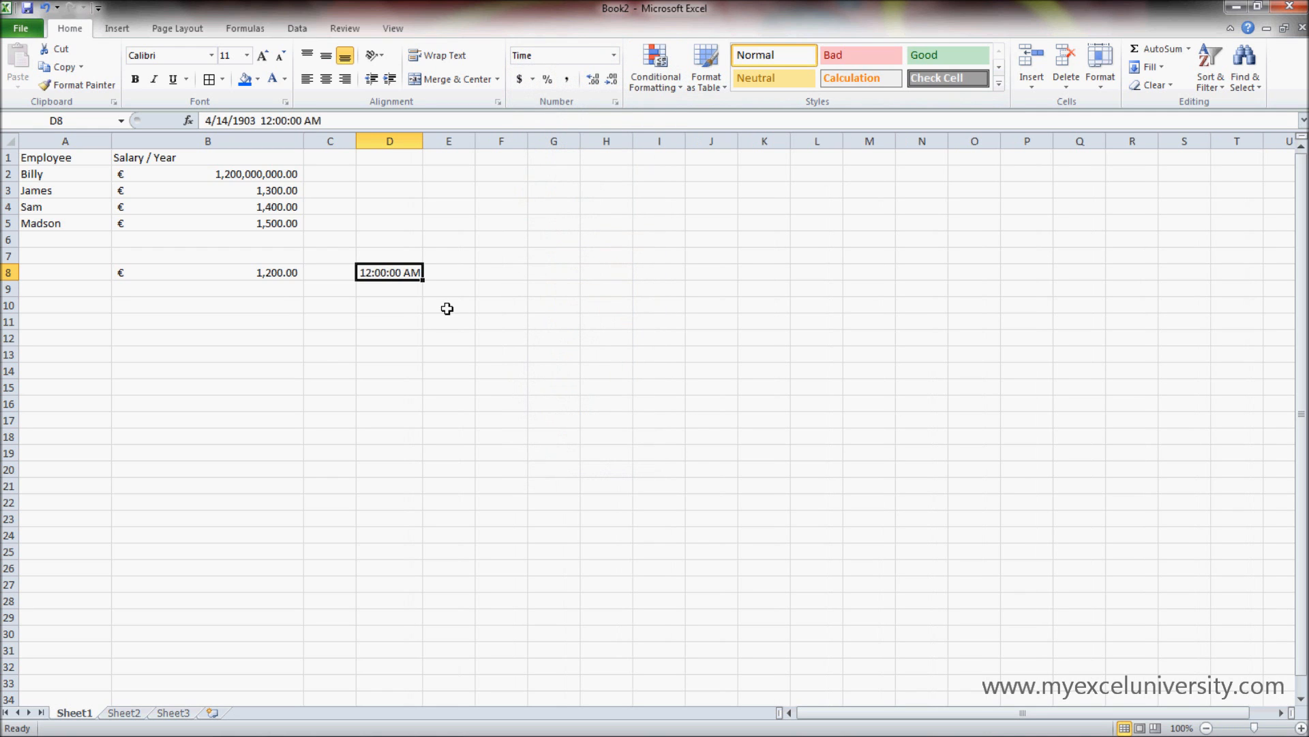
pyautogui.click(404, 302)
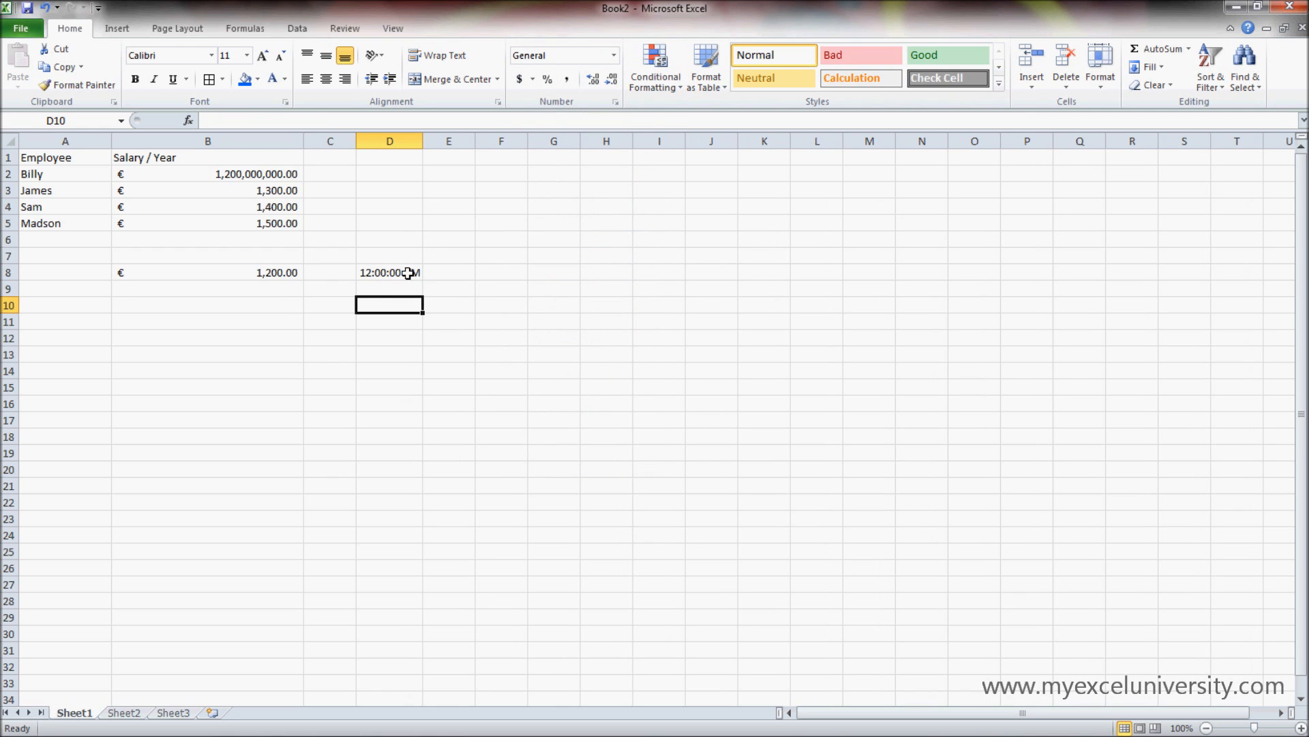
pyautogui.doubleClick(412, 273)
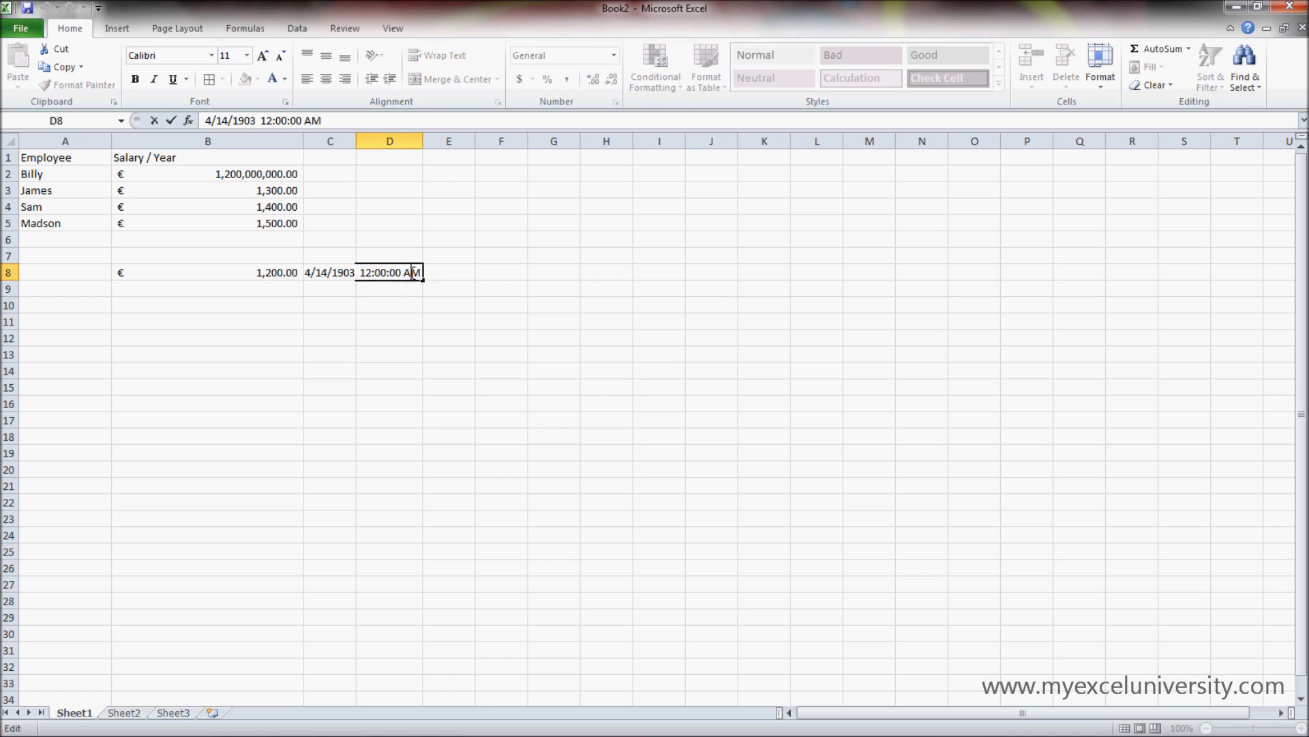
pyautogui.click(390, 305)
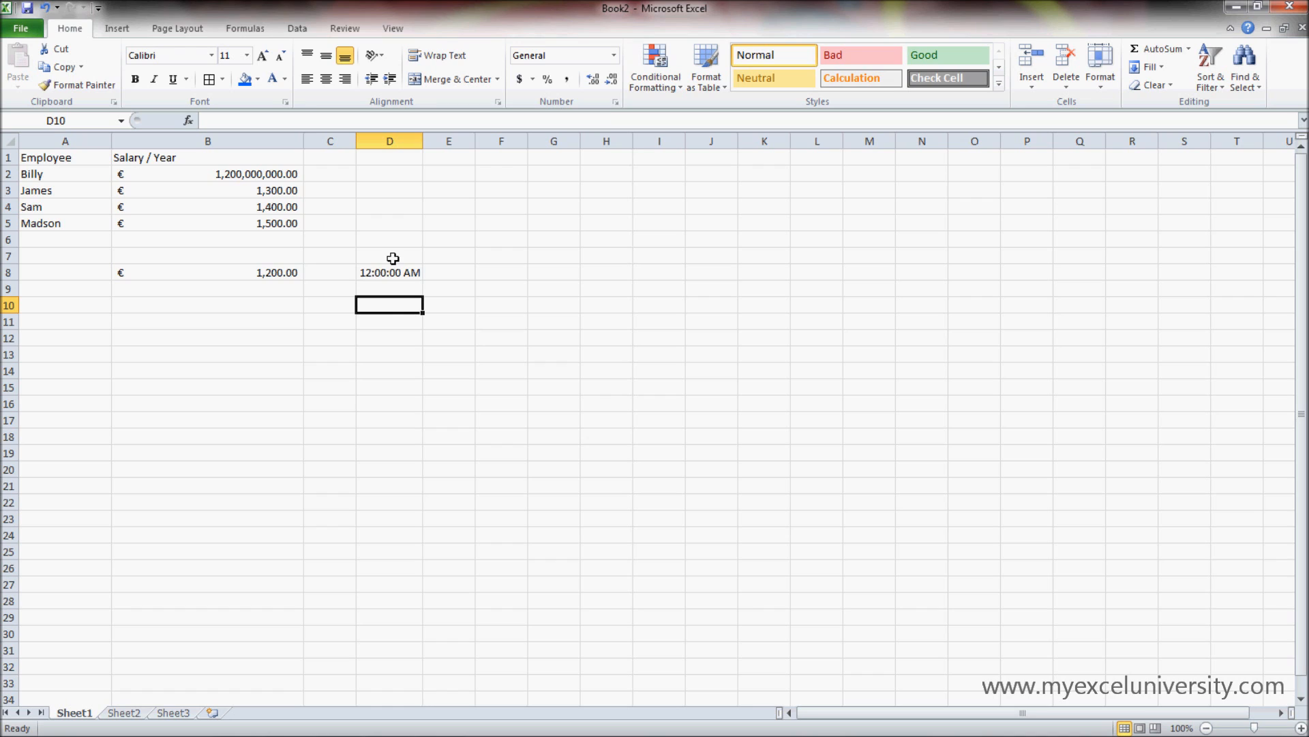
# - Enter 0.5 in D5 and apply the Fraction number format to it
pyautogui.click(614, 55)
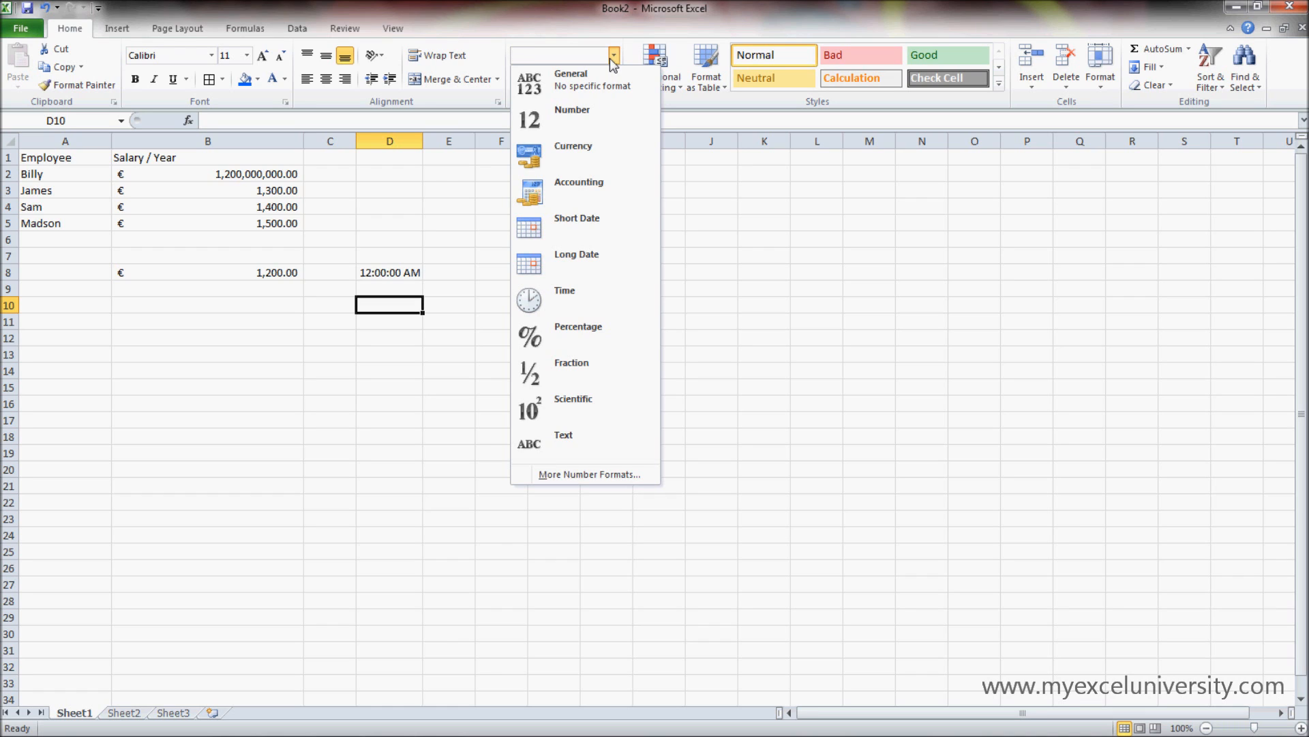
pyautogui.click(415, 228)
pyautogui.click(415, 228)
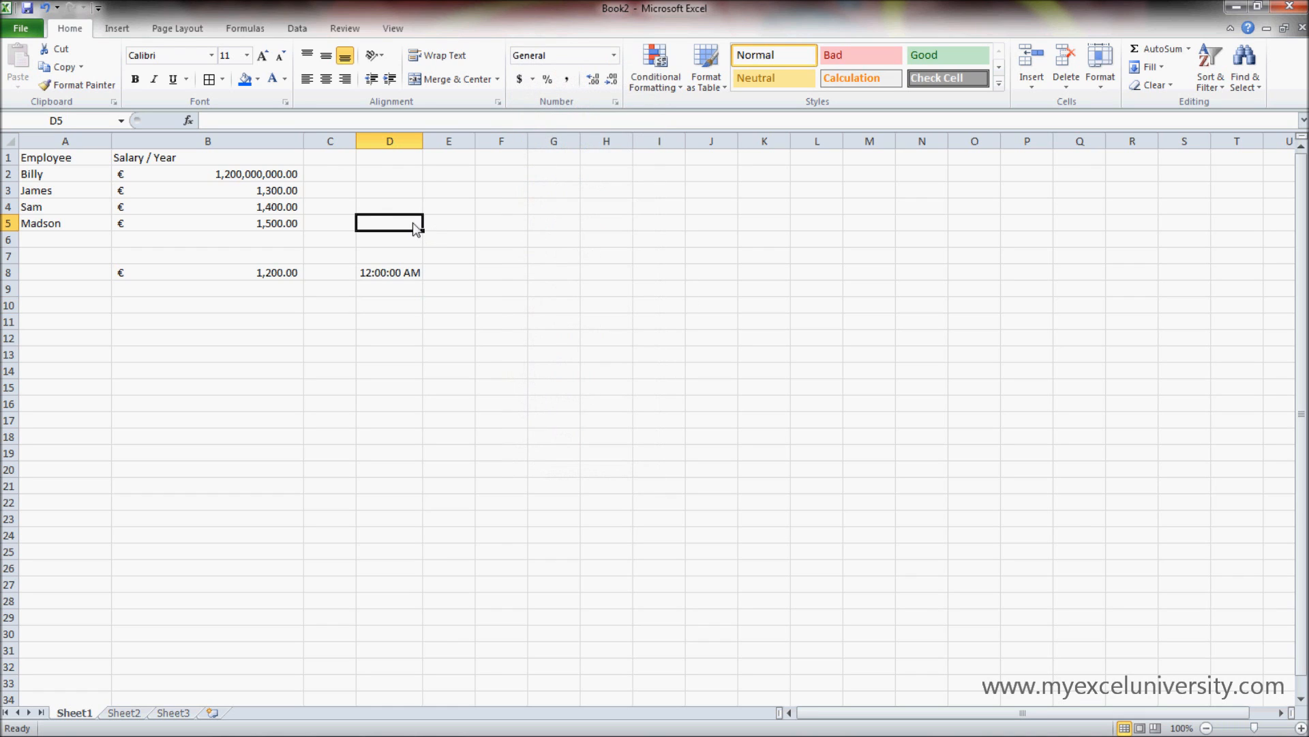
pyautogui.write('0.5')
pyautogui.press('Return')
pyautogui.click(413, 224)
pyautogui.click(614, 55)
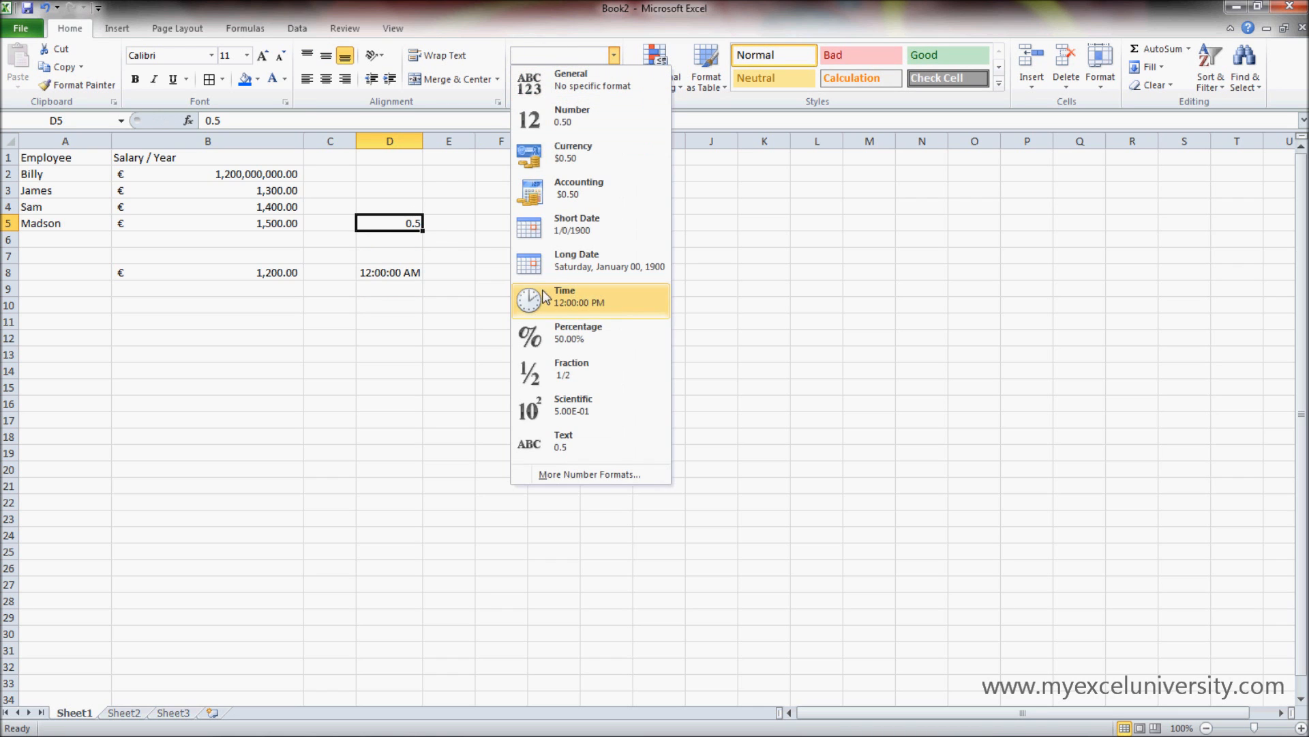
pyautogui.click(571, 379)
pyautogui.click(481, 275)
# - Compare the stored values of D5 and B8 with the formatted values shown in the cells
pyautogui.click(412, 226)
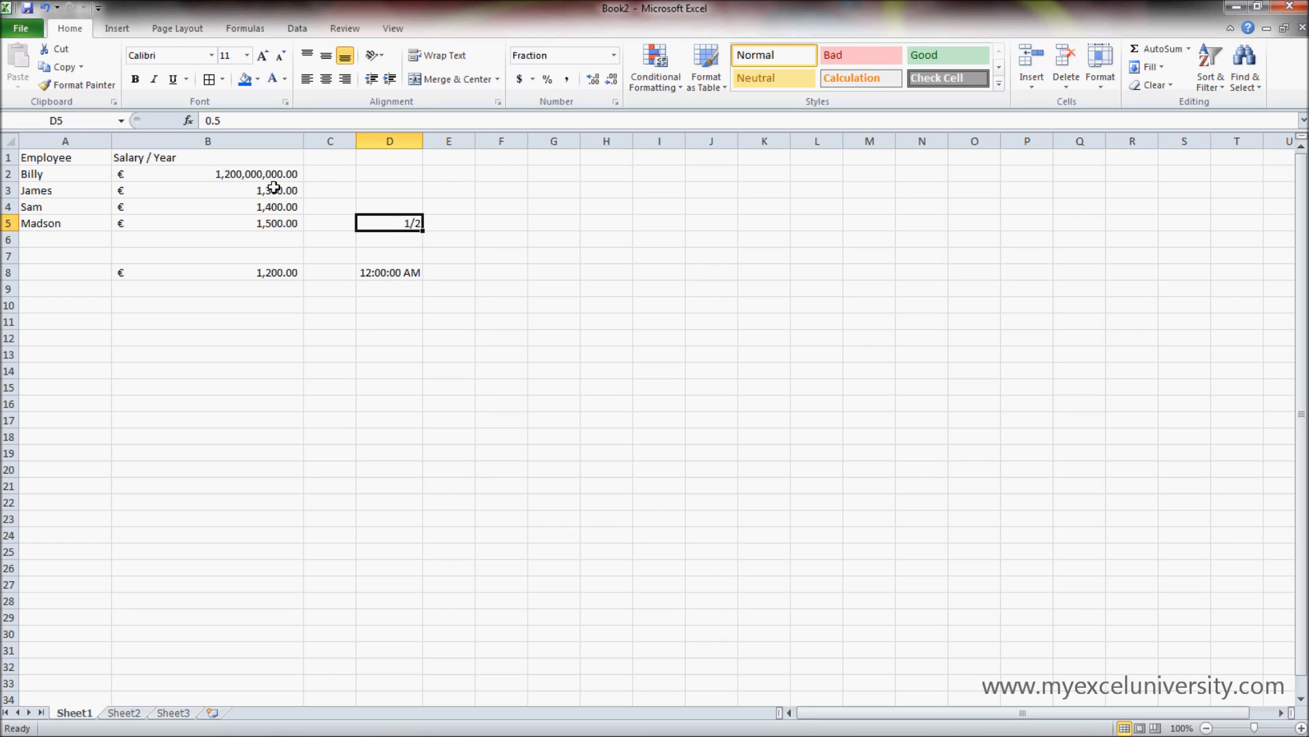
pyautogui.click(231, 125)
pyautogui.doubleClick(219, 124)
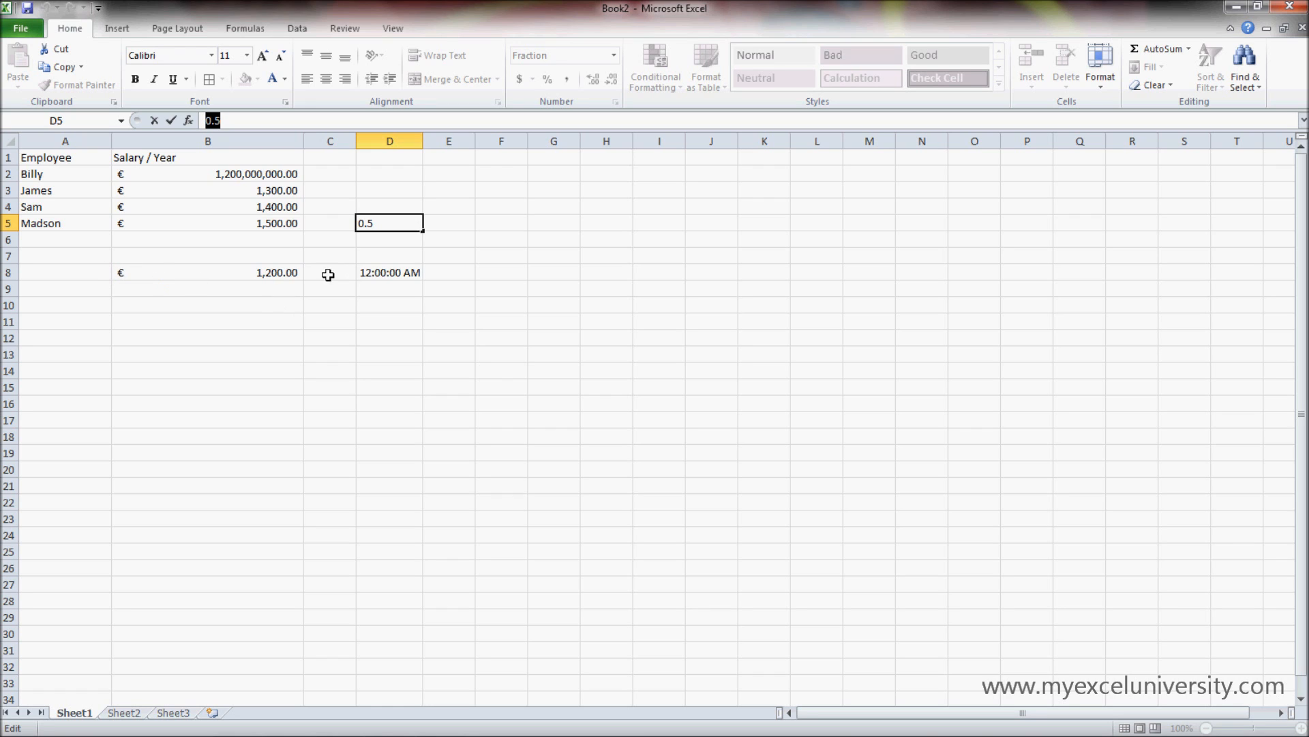
pyautogui.click(292, 273)
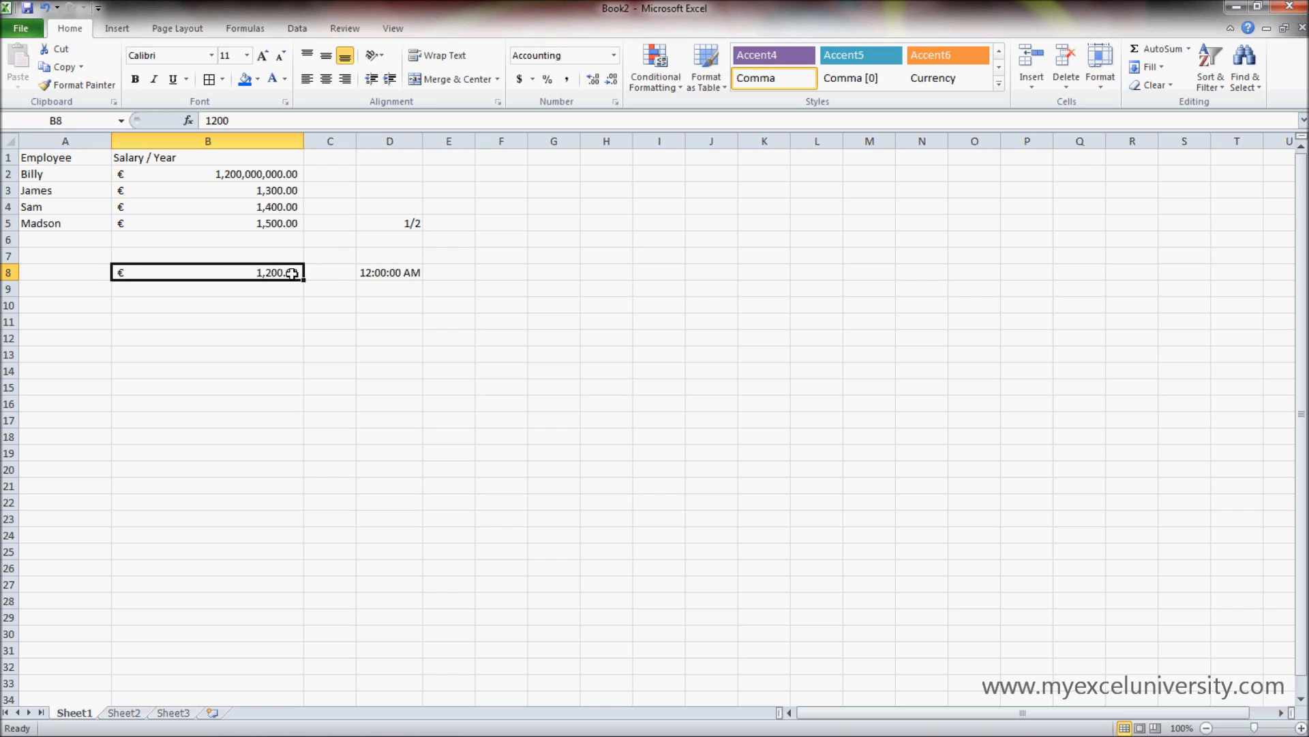
pyautogui.doubleClick(235, 122)
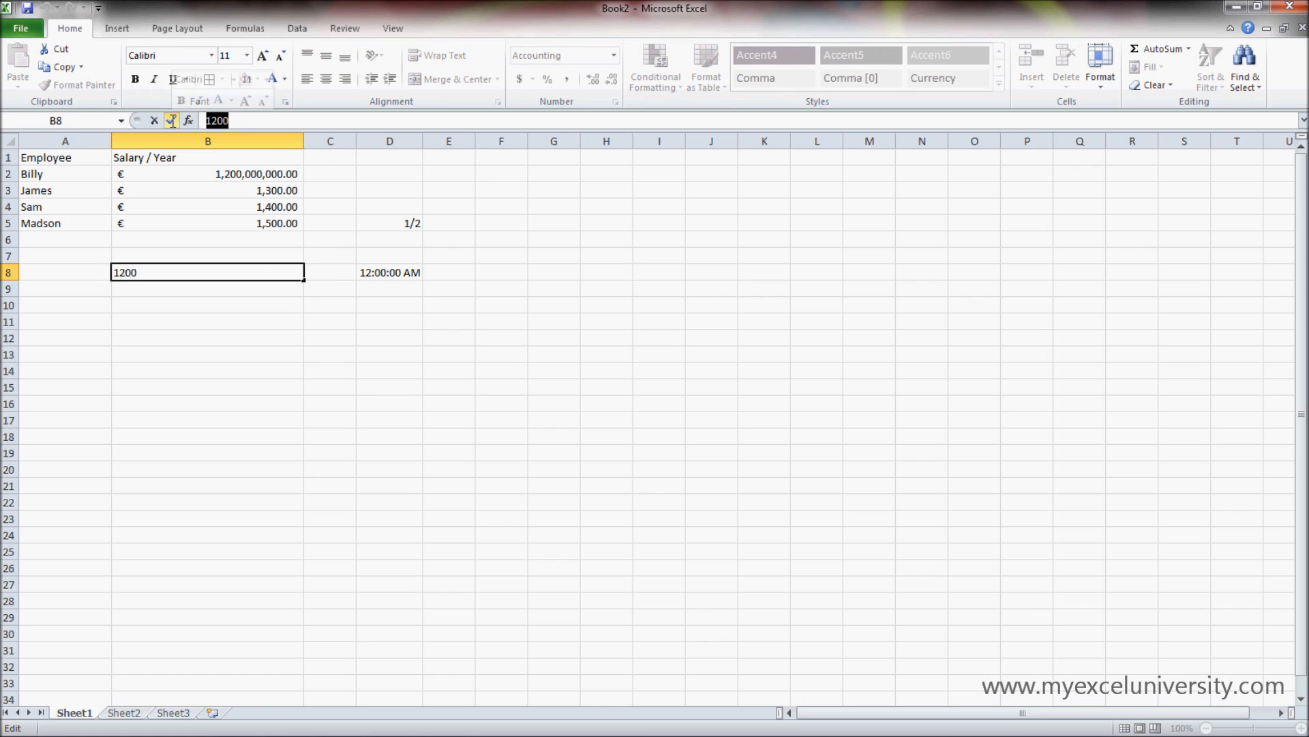
pyautogui.click(410, 222)
pyautogui.doubleClick(409, 223)
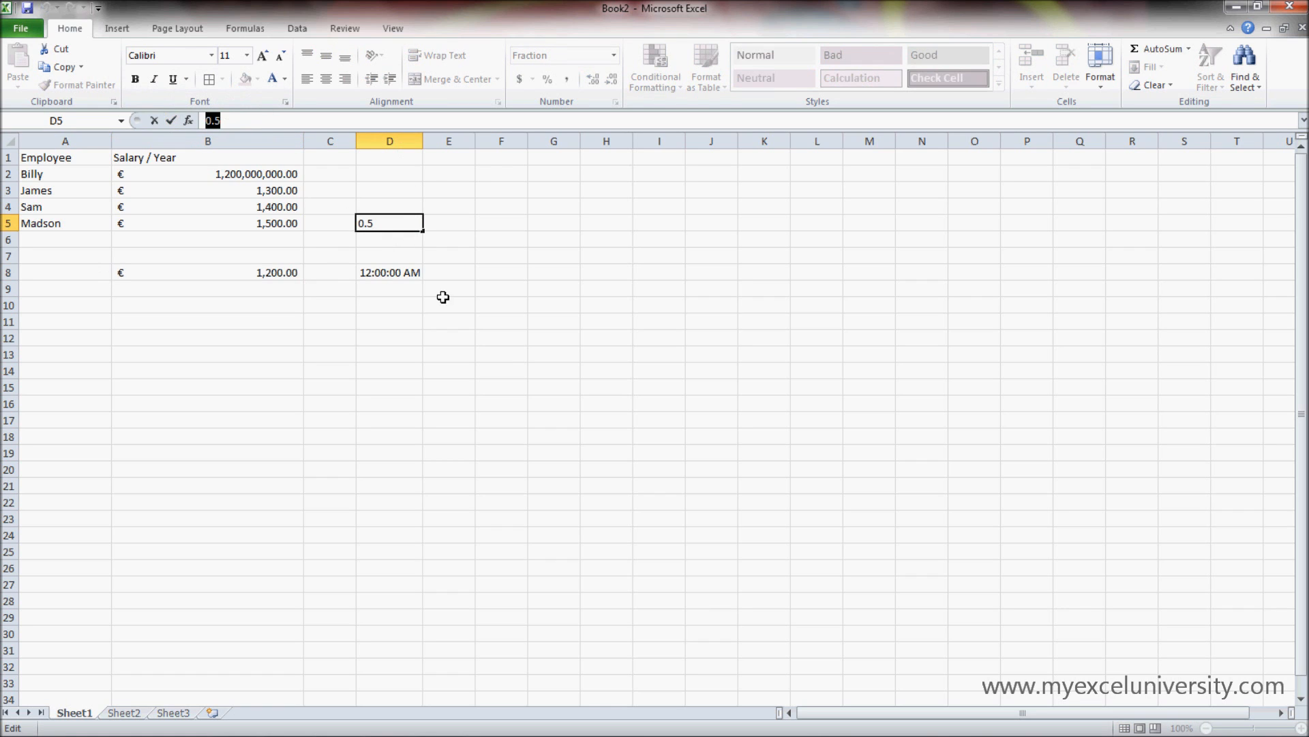
# - Close the open cell edit without changes and recheck the stored value behind the fraction in D5
pyautogui.click(448, 320)
pyautogui.click(388, 270)
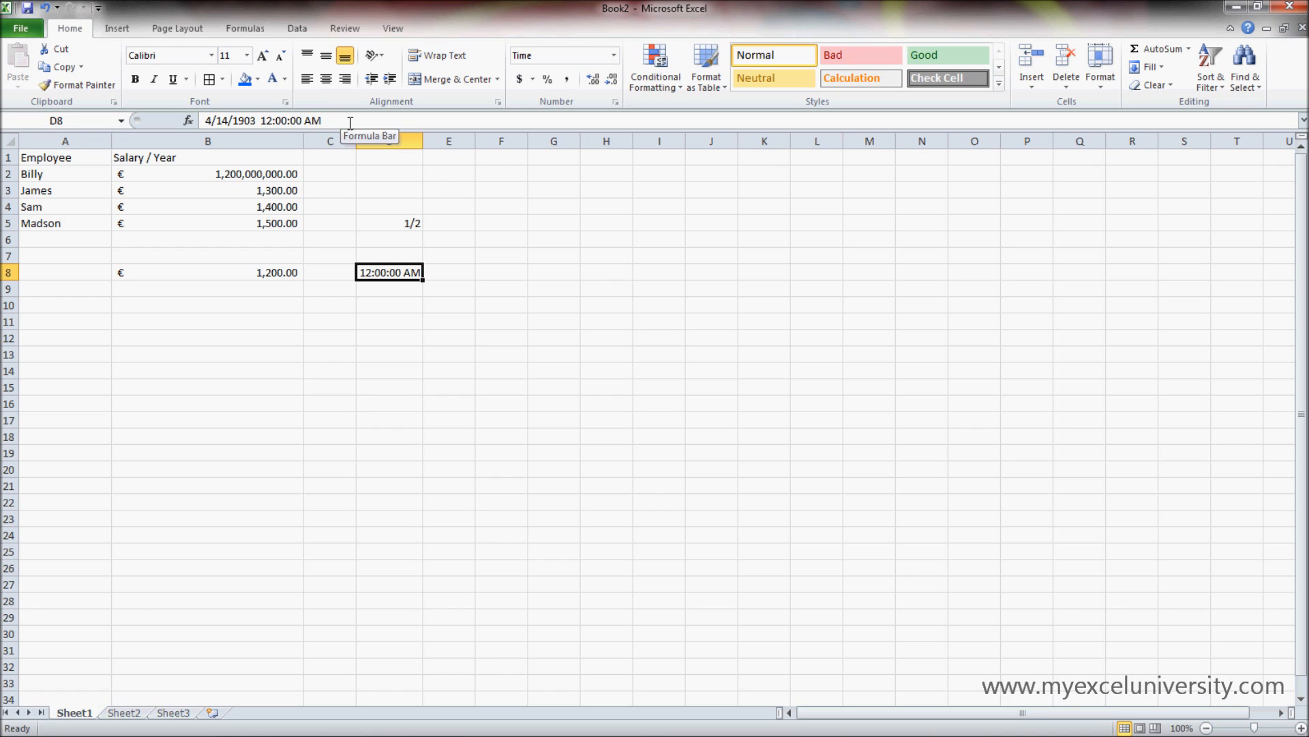
pyautogui.click(397, 223)
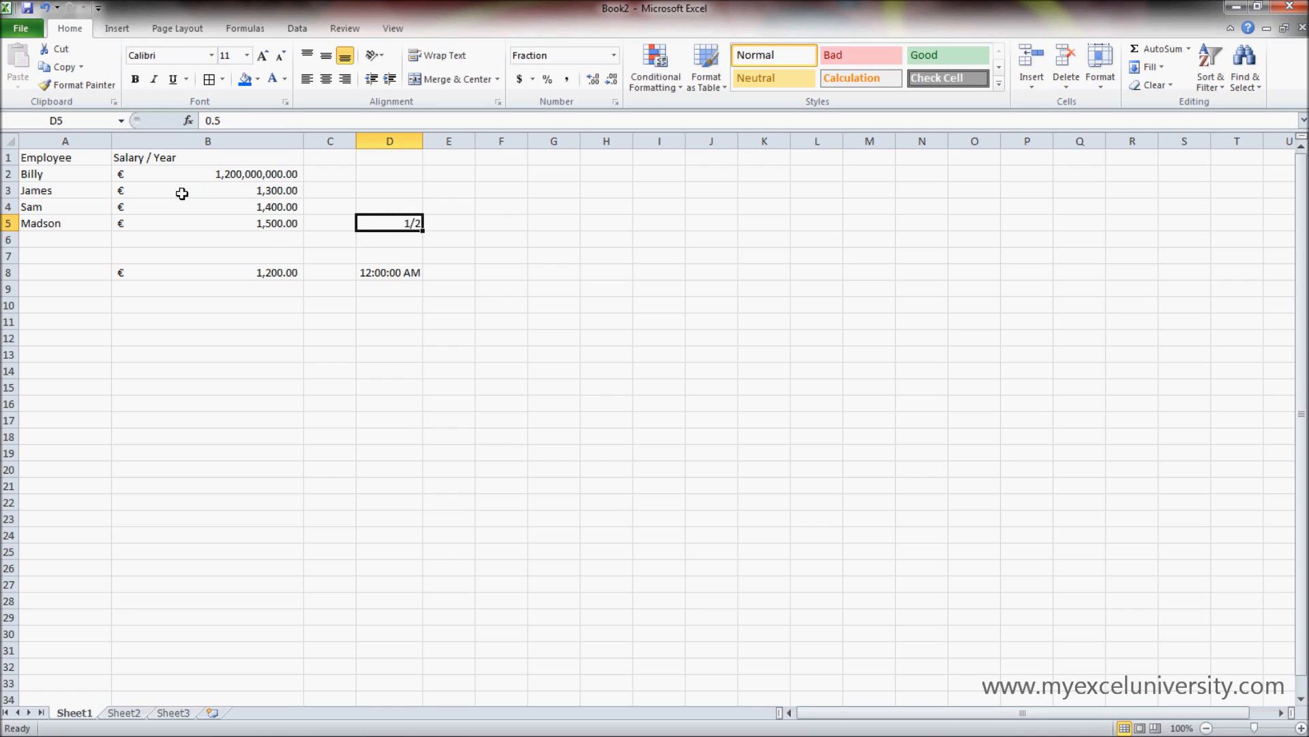
# - Compare the stored values of the salaries in B2 and B3 with their accounting-formatted display
pyautogui.click(174, 171)
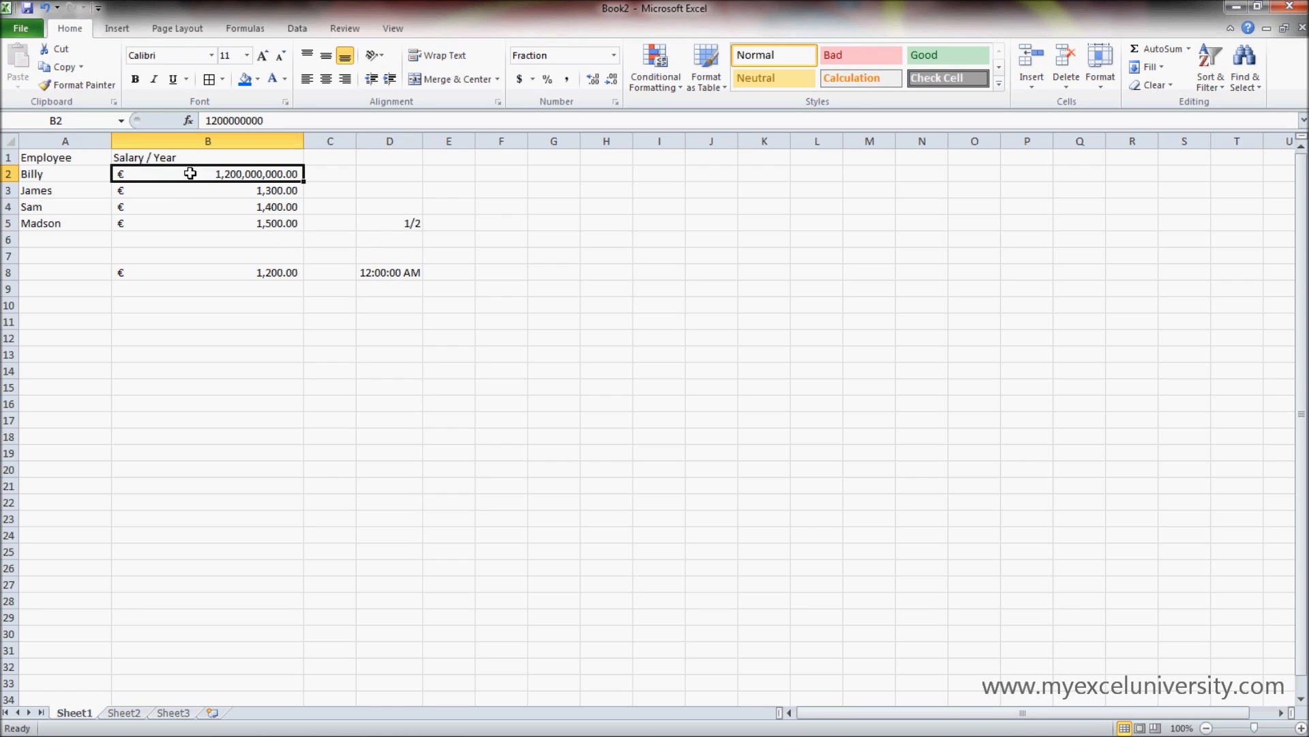
pyautogui.click(200, 189)
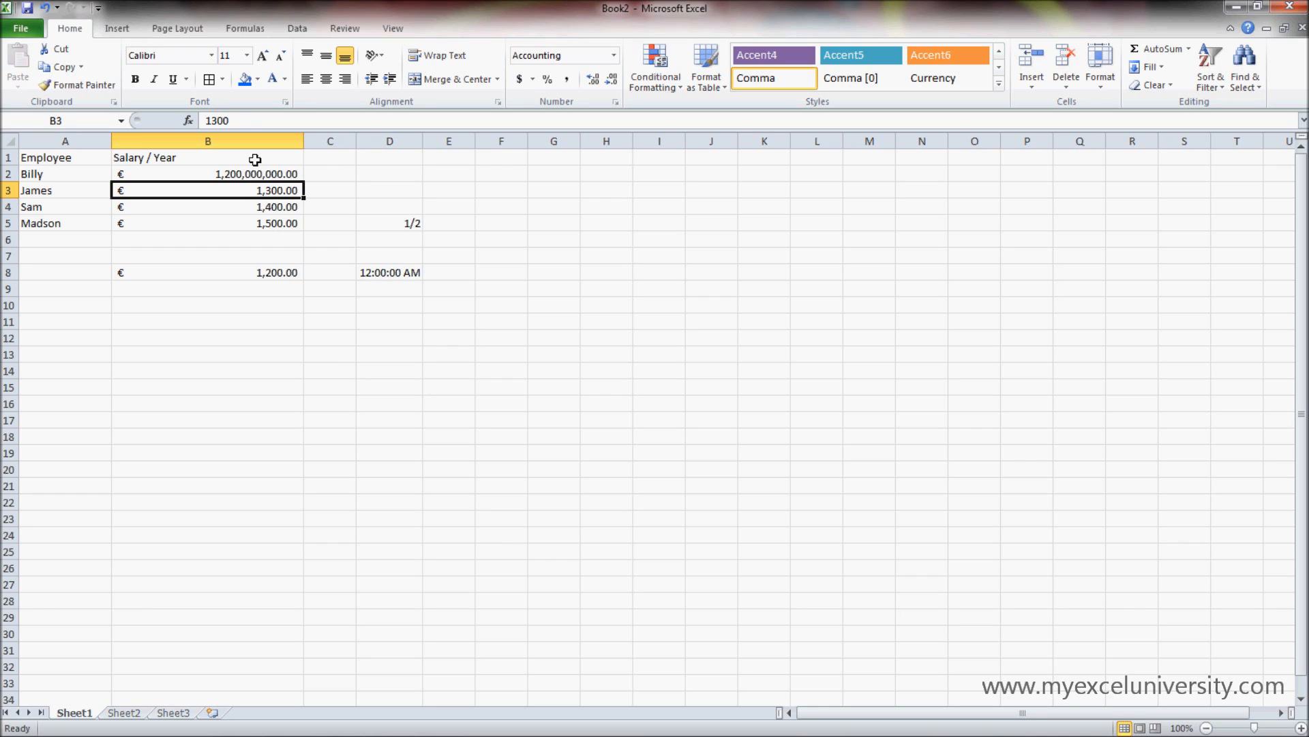
pyautogui.doubleClick(220, 121)
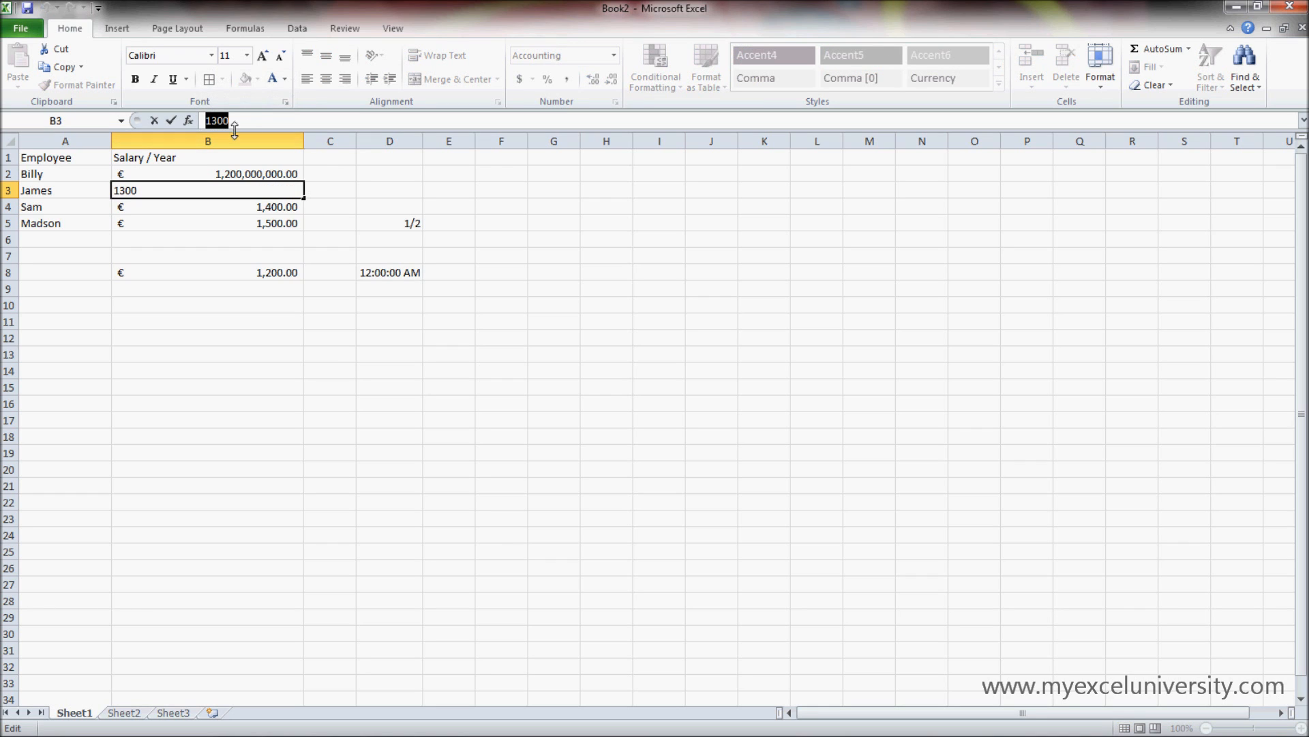
pyautogui.click(207, 259)
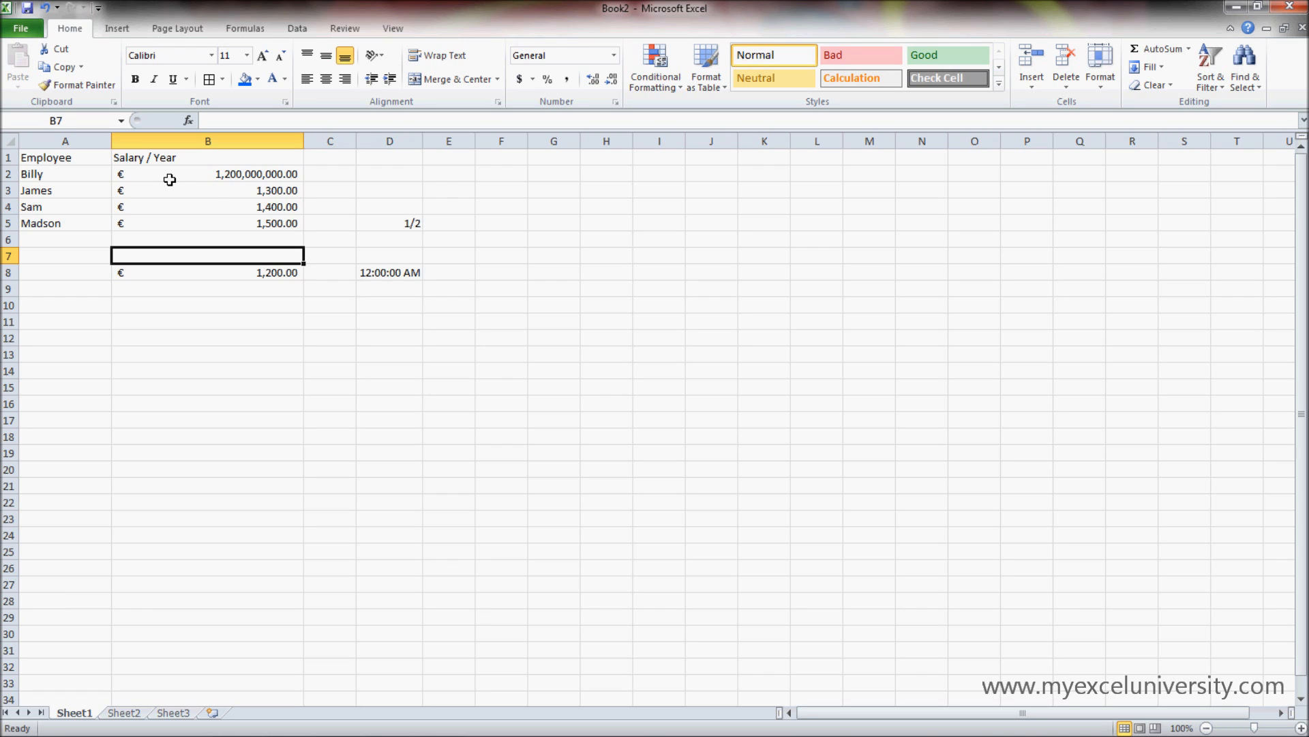
pyautogui.click(226, 176)
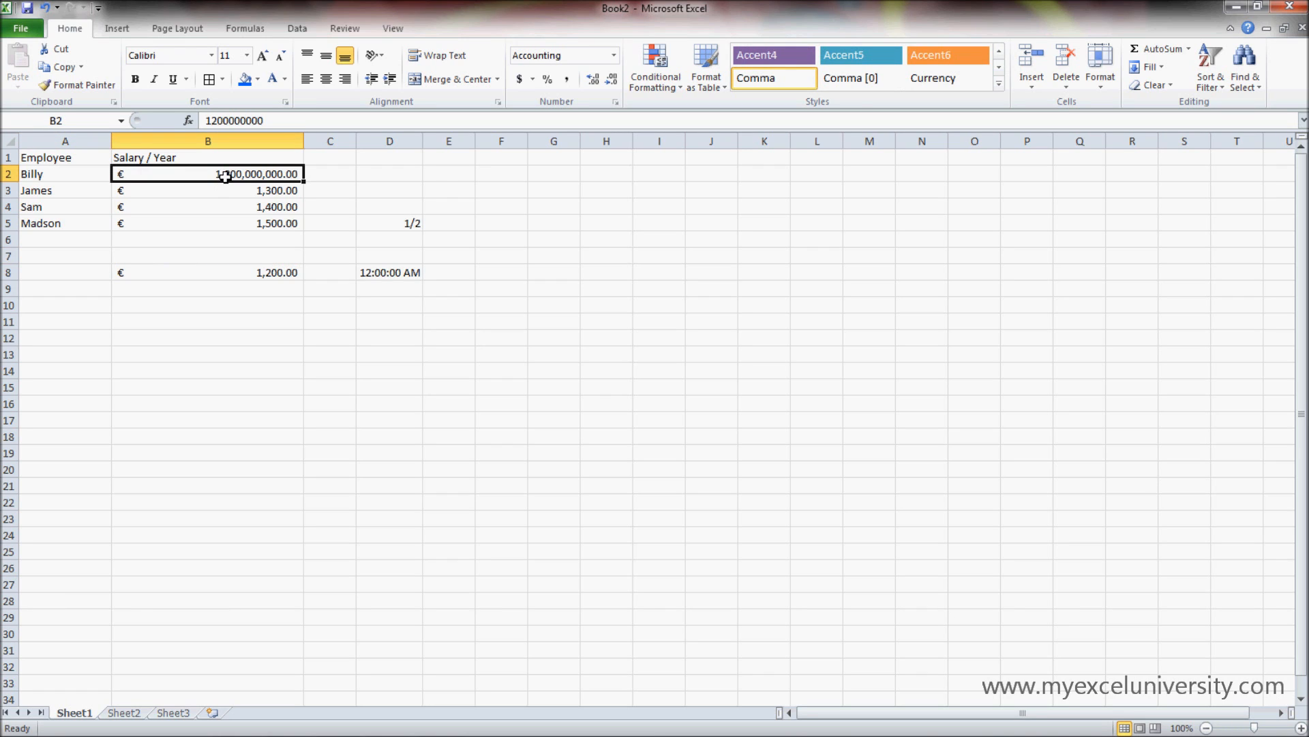